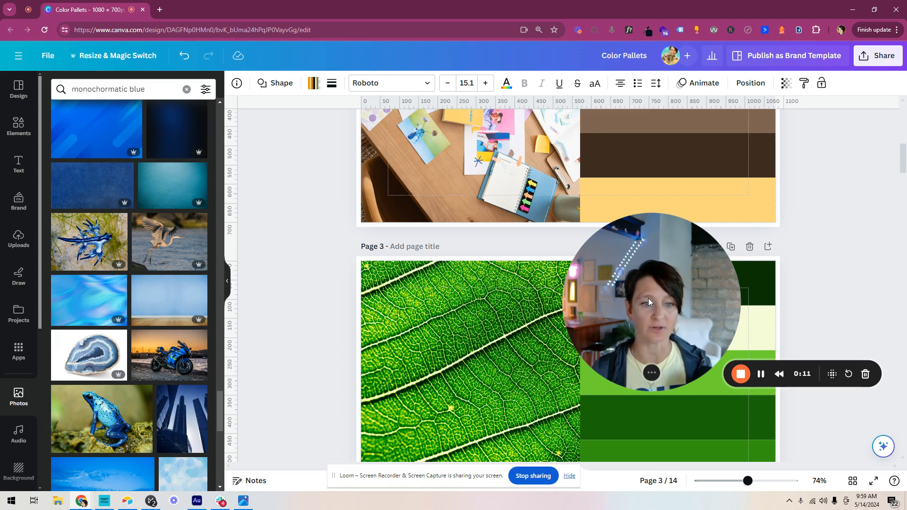
# - Create a new blank custom-size design of 1080 × 700 px
pyautogui.moveTo(655, 299); pyautogui.dragTo(835, 376)
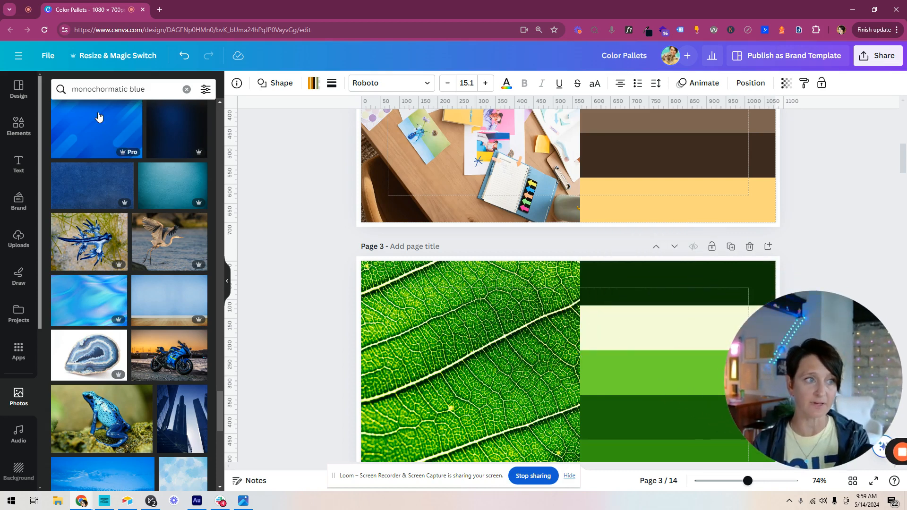
pyautogui.click(40, 55)
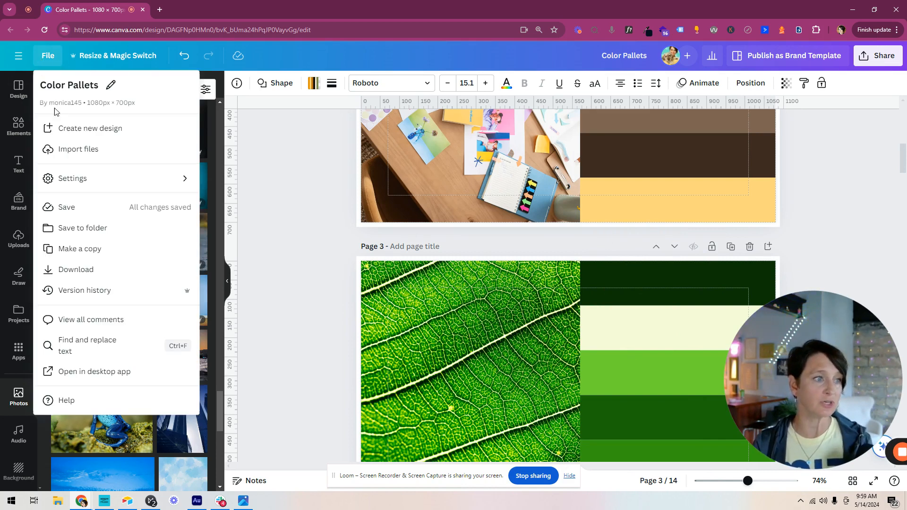
pyautogui.click(69, 135)
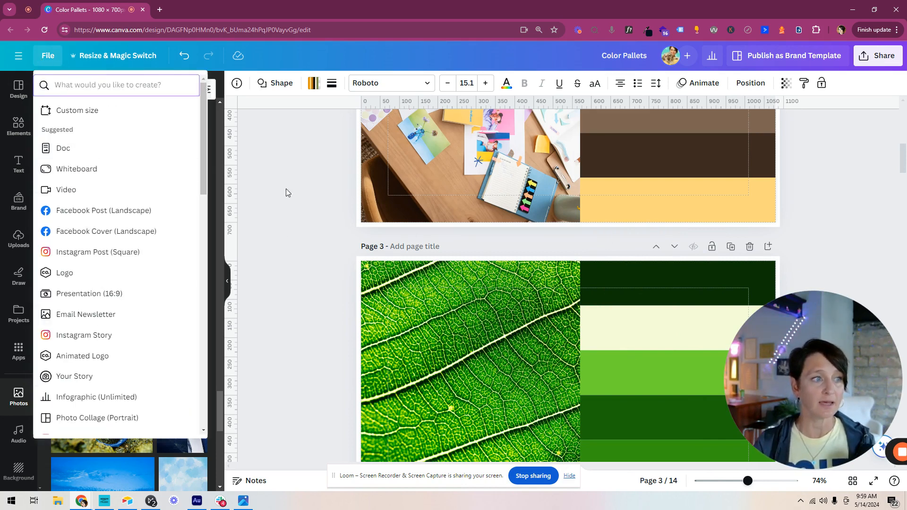
pyautogui.click(122, 112)
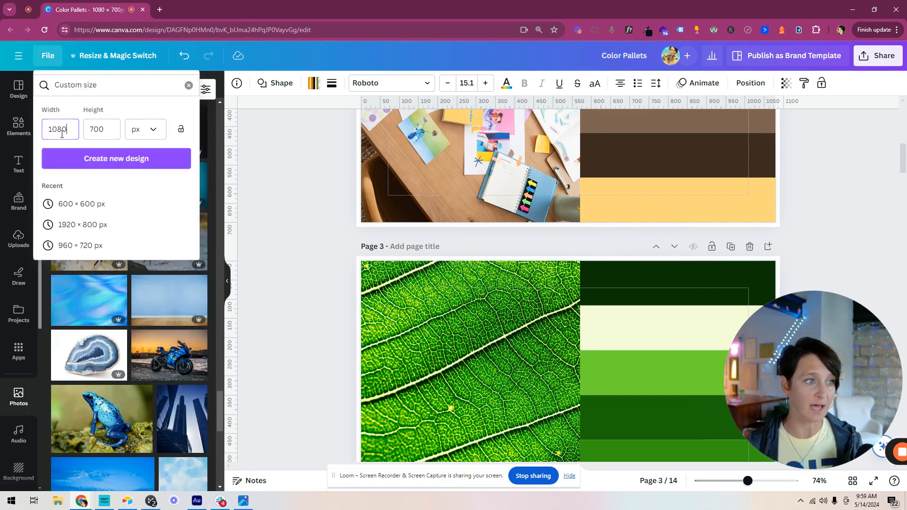
pyautogui.click(117, 160)
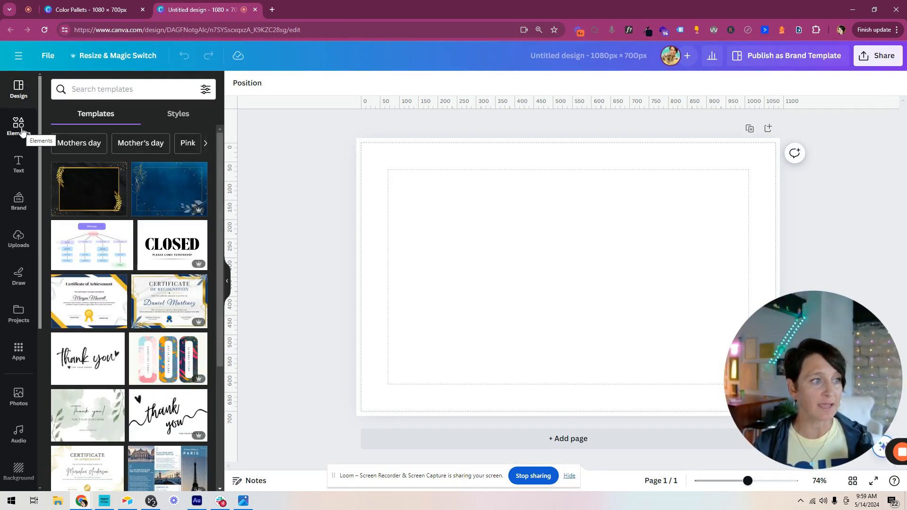
# - Search the elements library for "photo frame"
pyautogui.click(21, 130)
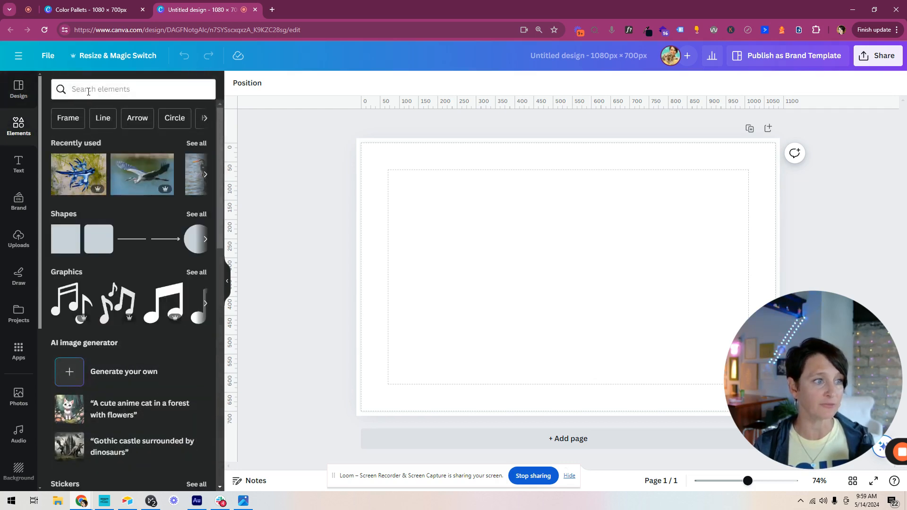
pyautogui.click(87, 90)
pyautogui.write('photo gra')
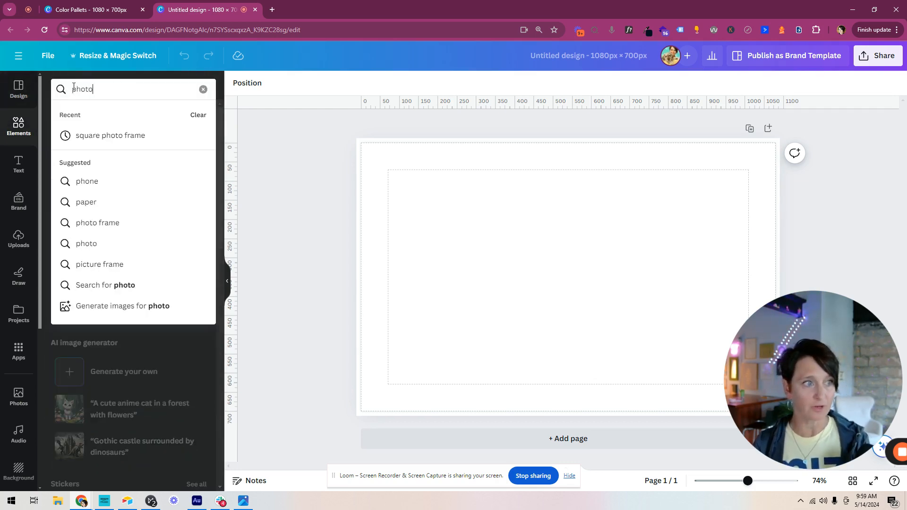
pyautogui.press('BackSpace')
pyautogui.press('BackSpace')
pyautogui.press('BackSpace')
pyautogui.write('fra')
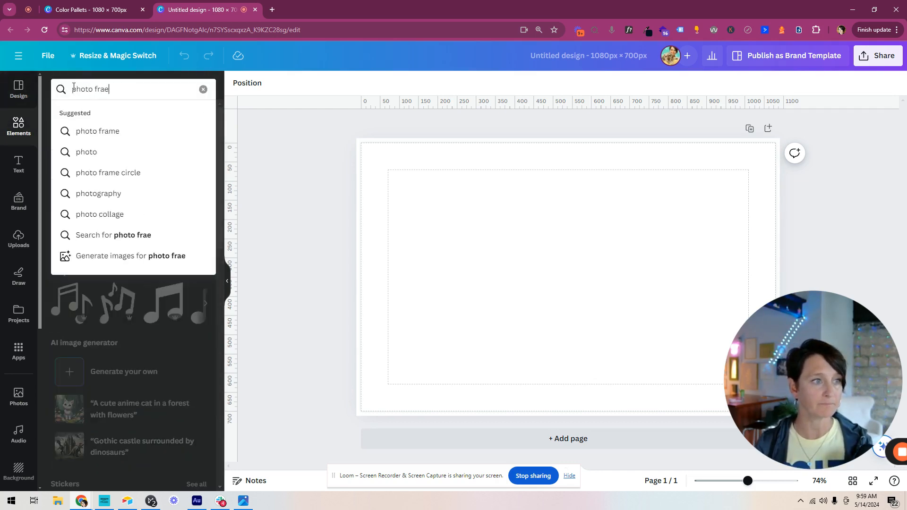
pyautogui.write('me')
pyautogui.press('Return')
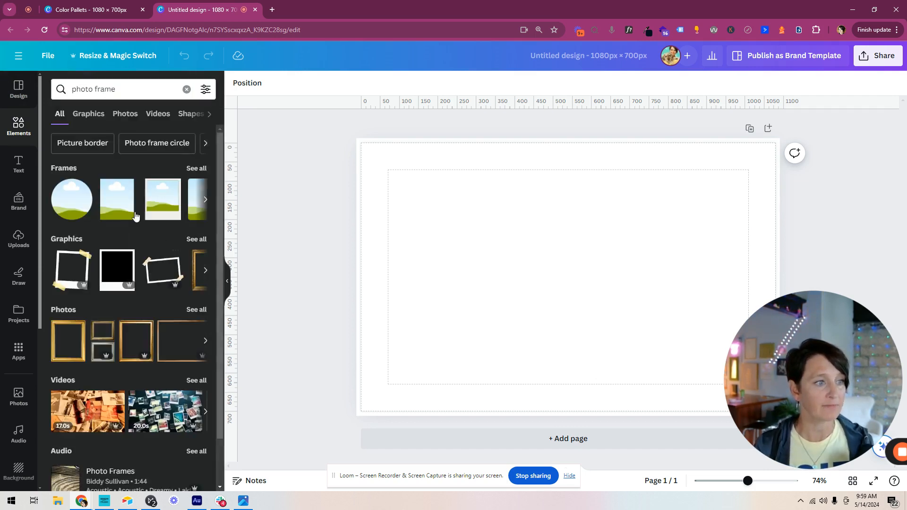
# - Place a rectangular photo frame against the page's left edge and stretch it to full page height and about 605 px wide
pyautogui.moveTo(230, 219); pyautogui.dragTo(401, 204)
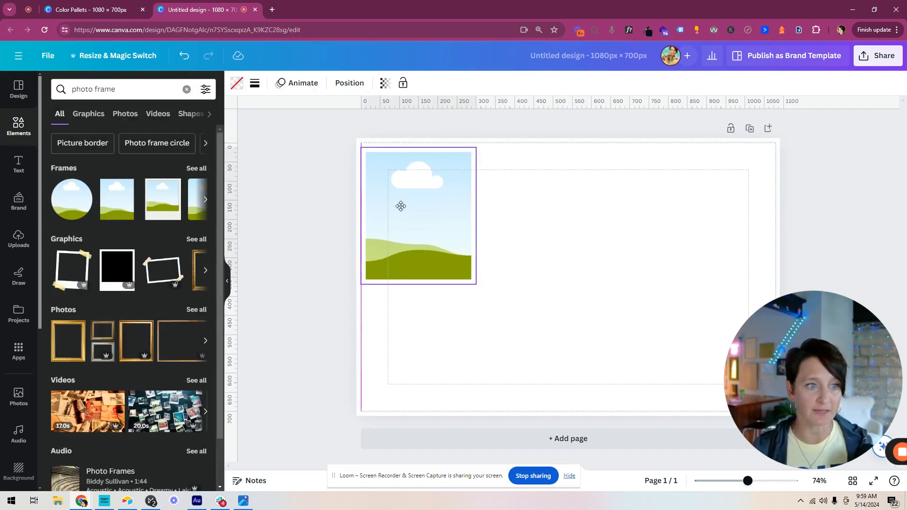
pyautogui.moveTo(418, 280); pyautogui.dragTo(418, 410)
pyautogui.moveTo(480, 275); pyautogui.dragTo(593, 275)
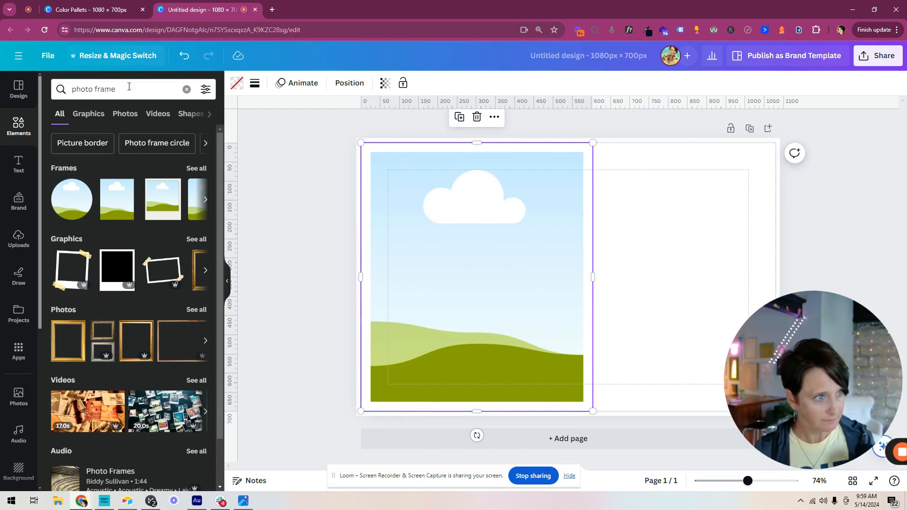
# - Add a rectangle shape and fit it, about 476 px wide, into the page's upper-right corner beside the photo frame
pyautogui.tripleClick(107, 89)
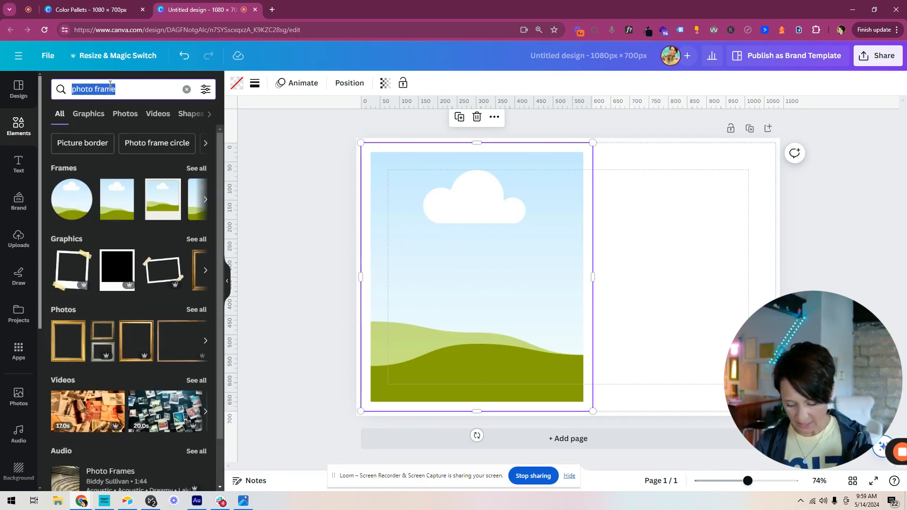
pyautogui.write('rect')
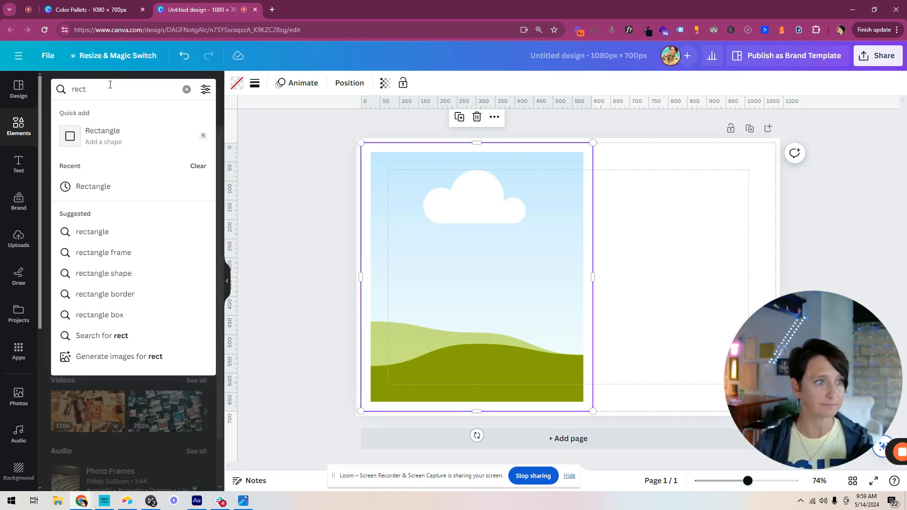
pyautogui.click(110, 134)
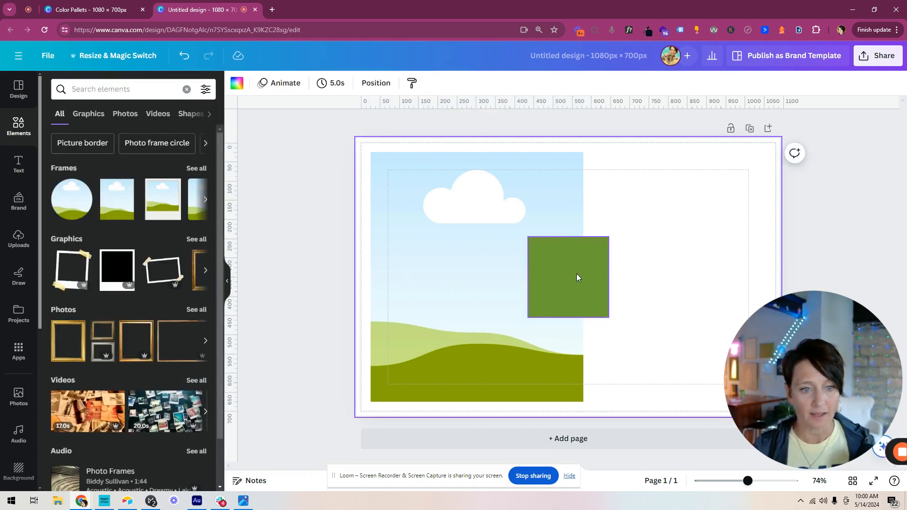
pyautogui.moveTo(576, 277); pyautogui.dragTo(775, 182)
pyautogui.moveTo(684, 225); pyautogui.dragTo(656, 208)
# - Duplicate the green rectangle repeatedly to build a stack of six bars down the right side of the page
pyautogui.click(667, 121)
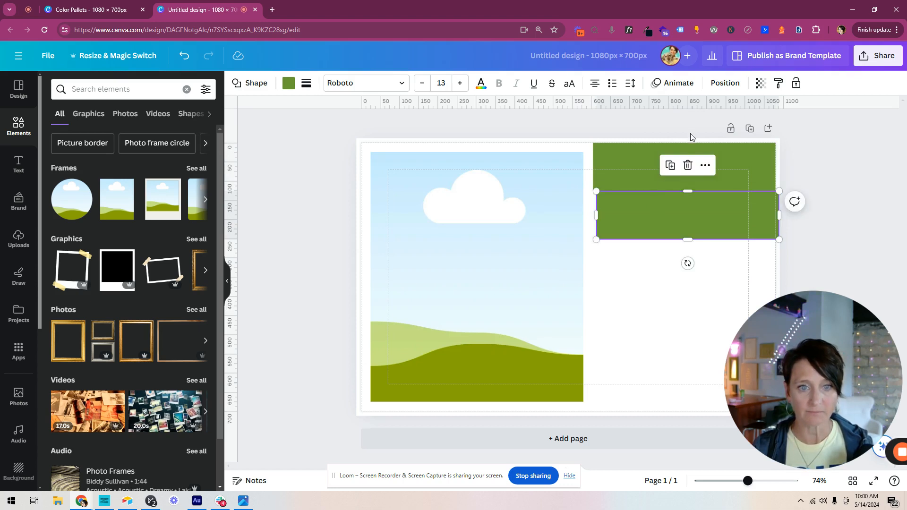
pyautogui.click(670, 165)
pyautogui.moveTo(667, 259)
pyautogui.mouseDown()
pyautogui.moveTo(661, 265)
pyautogui.moveTo(665, 256)
pyautogui.mouseUp()
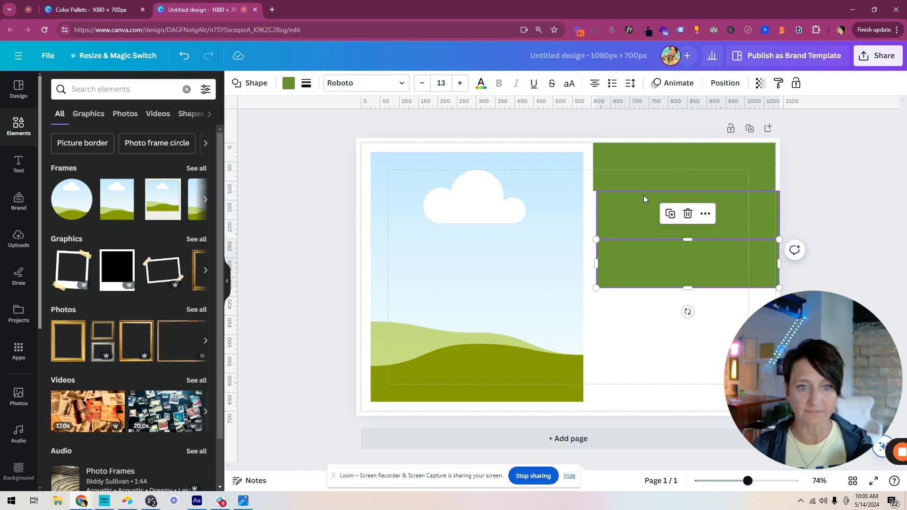
pyautogui.click(669, 212)
pyautogui.click(672, 262)
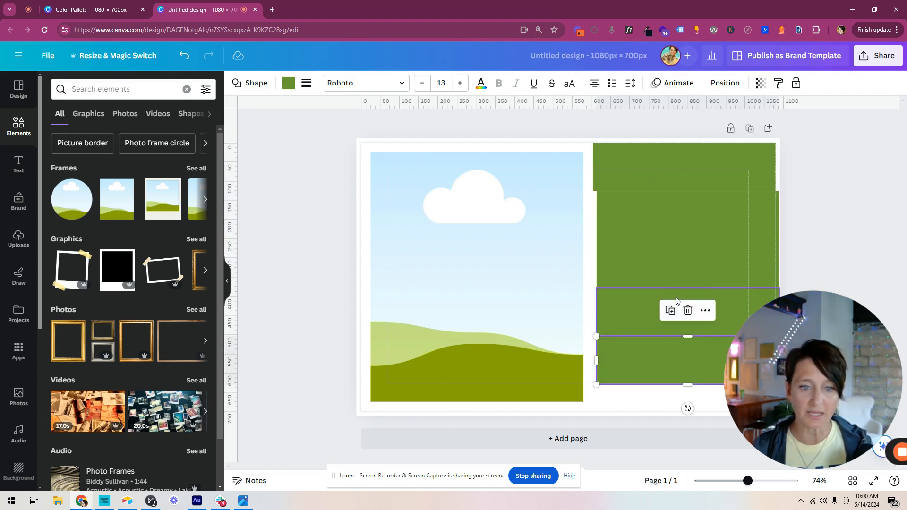
pyautogui.click(669, 310)
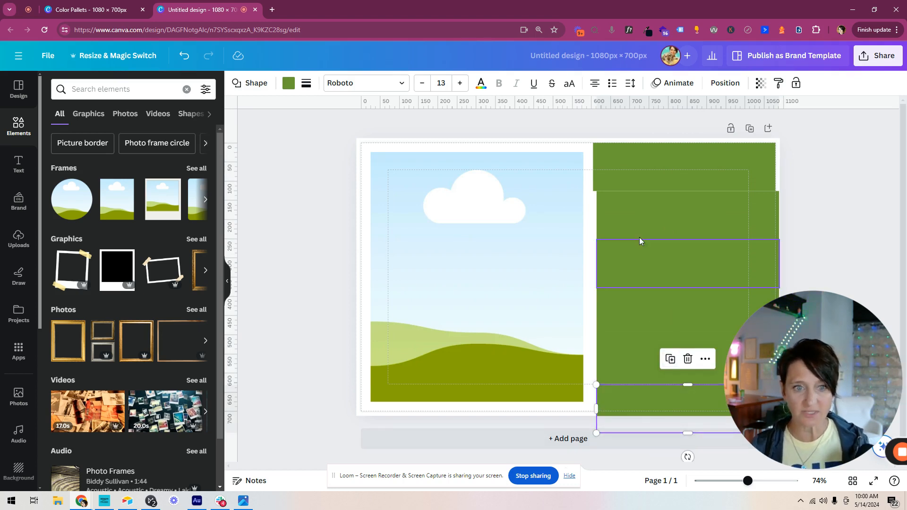
# - Select all six green bars and shrink the stack's height to end at the page's bottom edge
pyautogui.keyDown('shift'); pyautogui.click(645, 170); pyautogui.keyUp('shift')
pyautogui.keyDown('shift'); pyautogui.click(638, 214); pyautogui.keyUp('shift')
pyautogui.keyDown('shift'); pyautogui.click(633, 257); pyautogui.keyUp('shift')
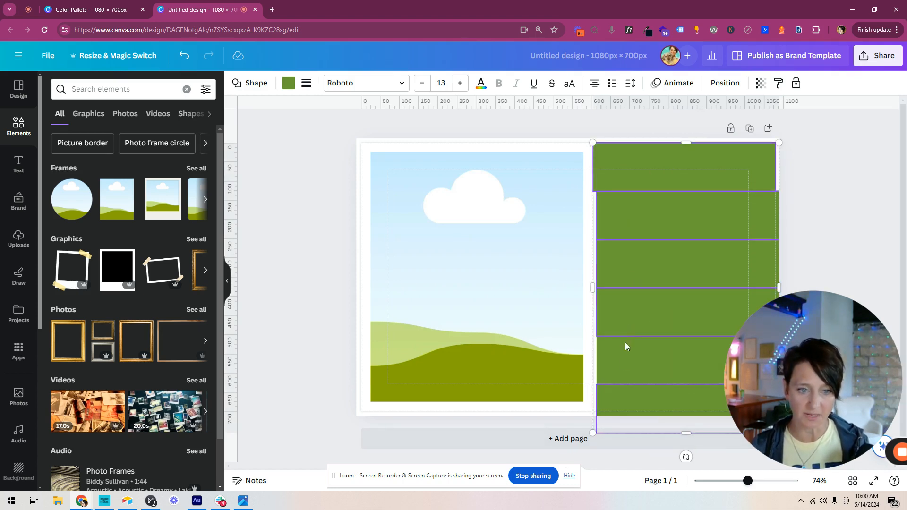
pyautogui.moveTo(686, 432); pyautogui.dragTo(685, 412)
# - Left-align the six selected bars with each other, then deselect them
pyautogui.click(730, 86)
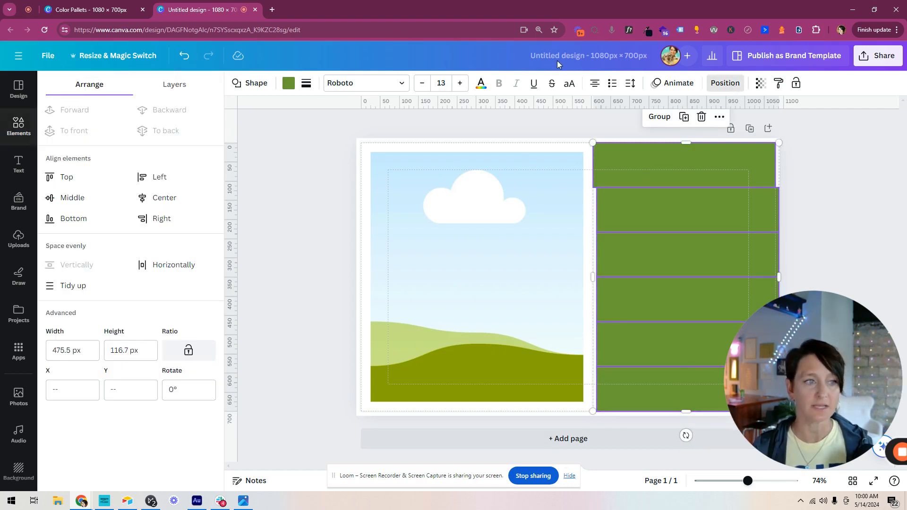
pyautogui.click(143, 182)
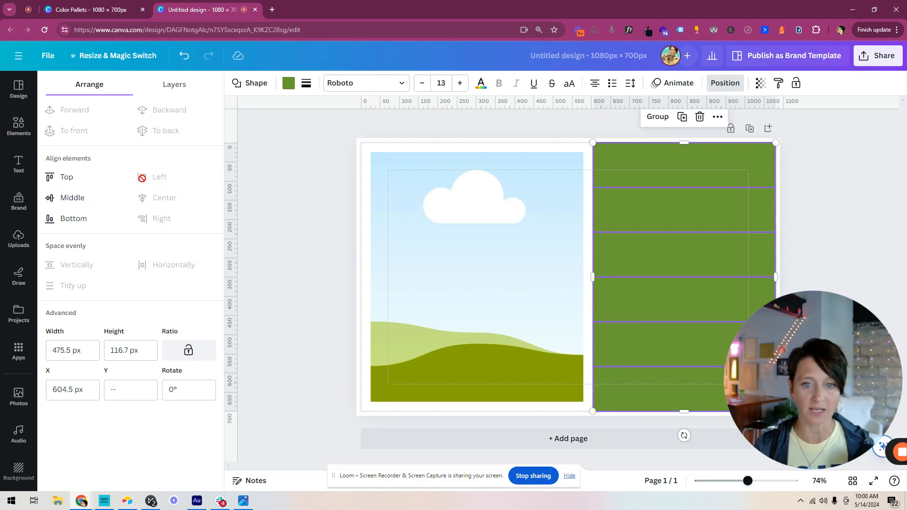
pyautogui.click(836, 234)
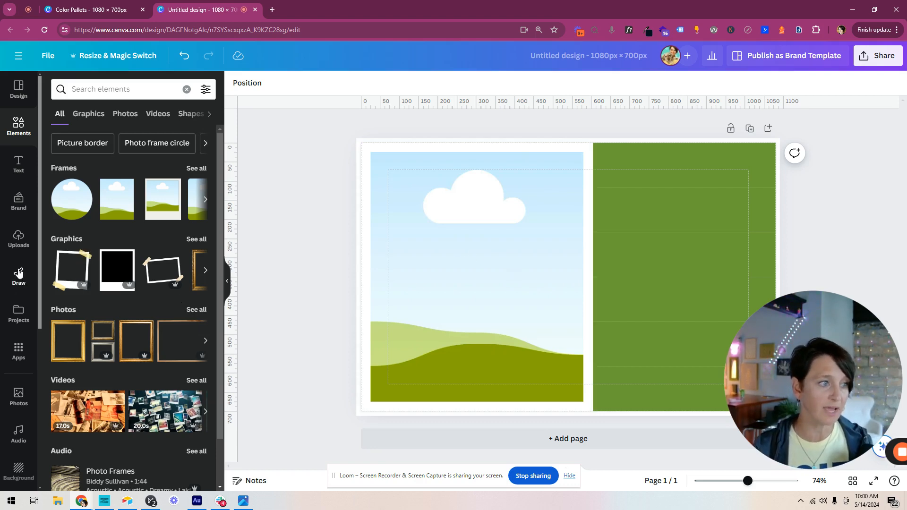
# - Search the photos for "monochormatic blue" and fill the frame with the misty blue mountain landscape photo
pyautogui.click(18, 397)
pyautogui.click(112, 91)
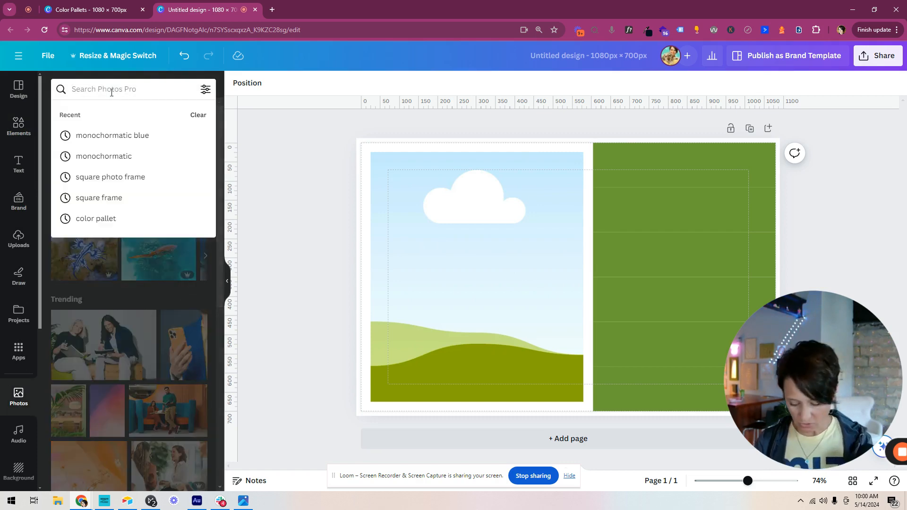
pyautogui.write('mono')
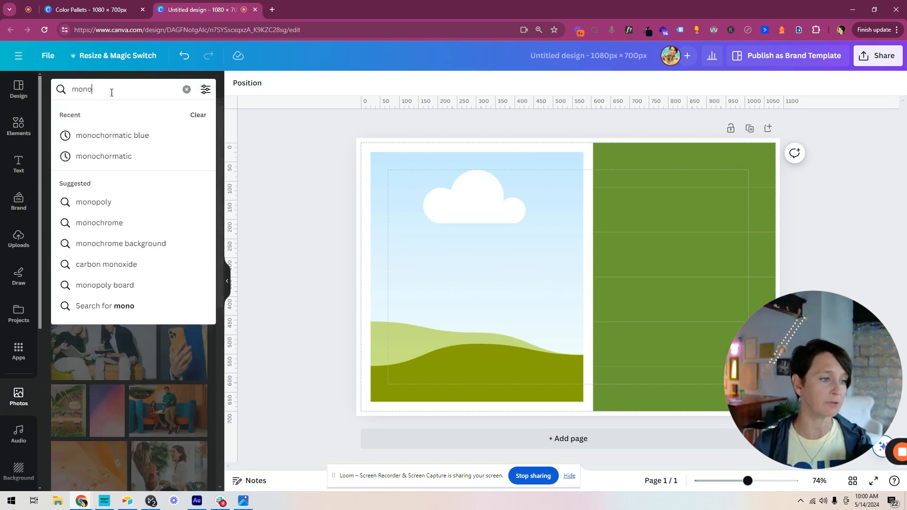
pyautogui.click(122, 135)
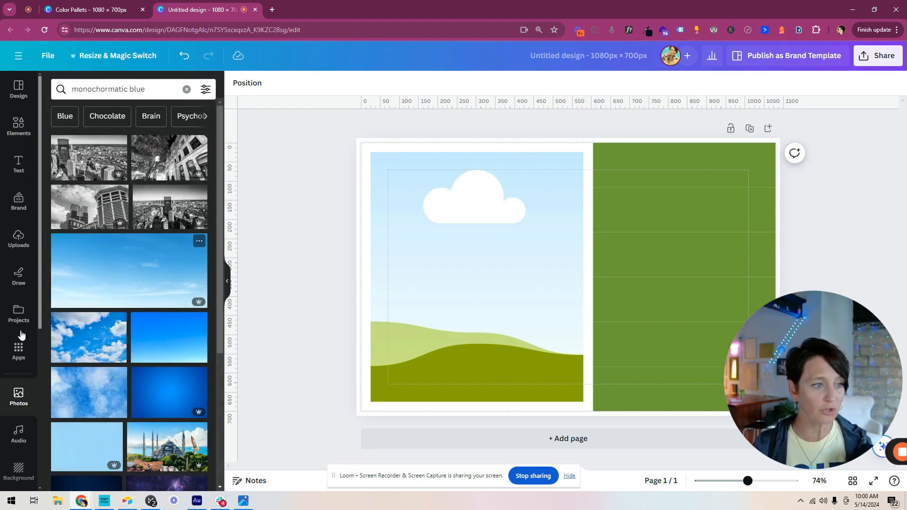
pyautogui.scroll(-5, 132, 348)
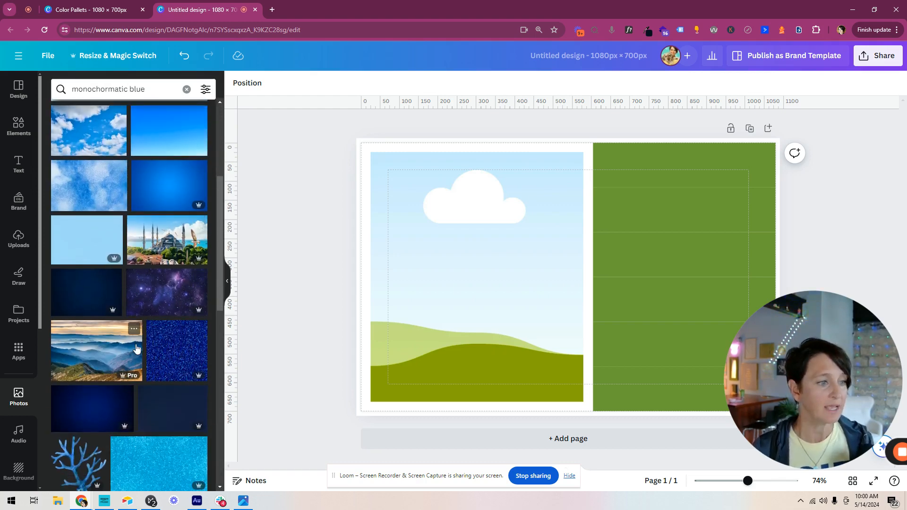
pyautogui.scroll(-2, 136, 349)
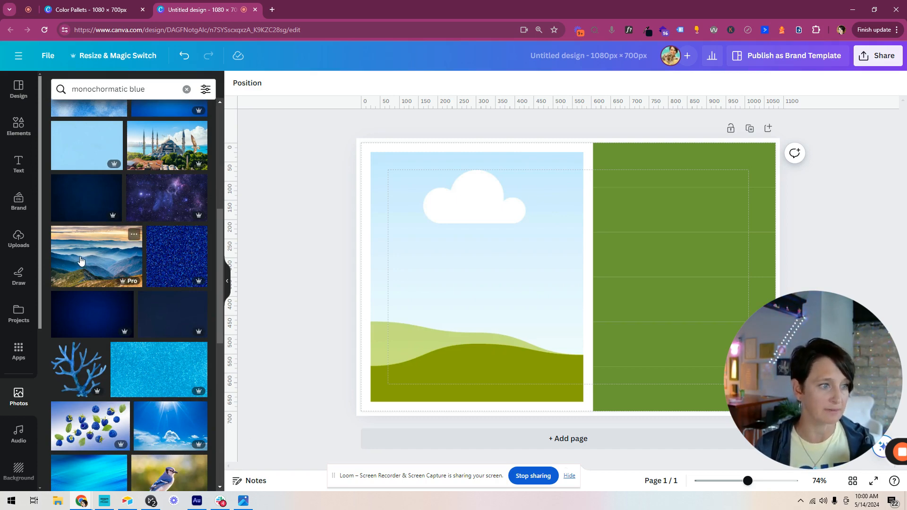
pyautogui.moveTo(80, 260); pyautogui.dragTo(377, 253)
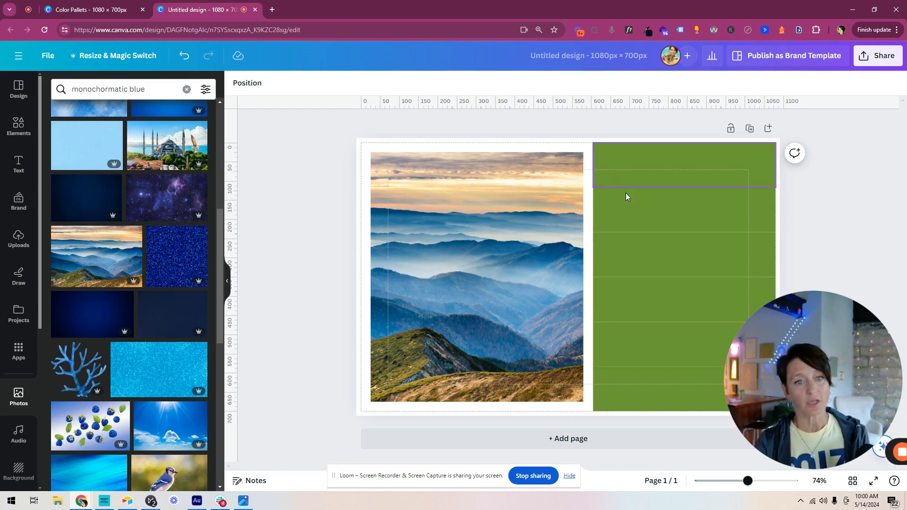
# - Recolour the top bar dark blue and the second bar medium blue using the colours extracted from the photo
pyautogui.click(649, 180)
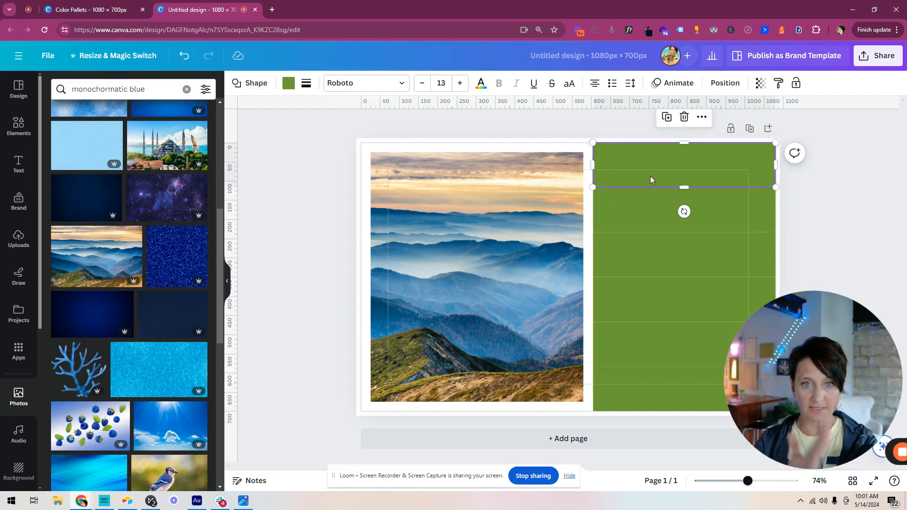
pyautogui.click(288, 83)
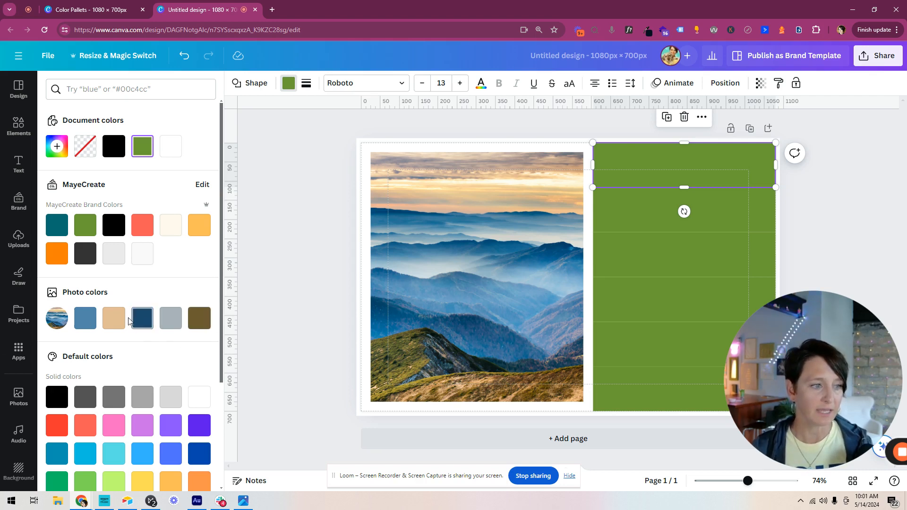
pyautogui.click(142, 321)
pyautogui.click(640, 210)
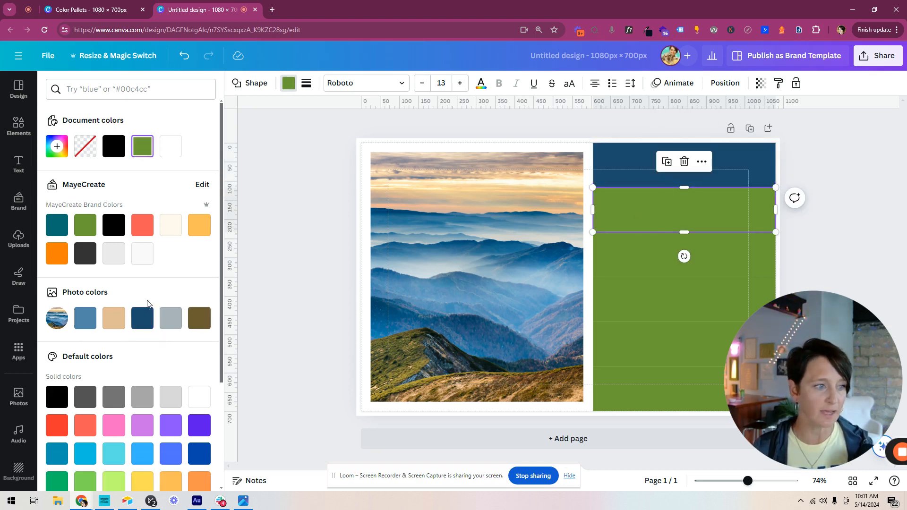
pyautogui.click(88, 326)
# - Recolour the third bar tan, the fourth grey #a9b3b9 and the fifth brown #6d5b31 from the photo colours, and select the last bar
pyautogui.click(606, 260)
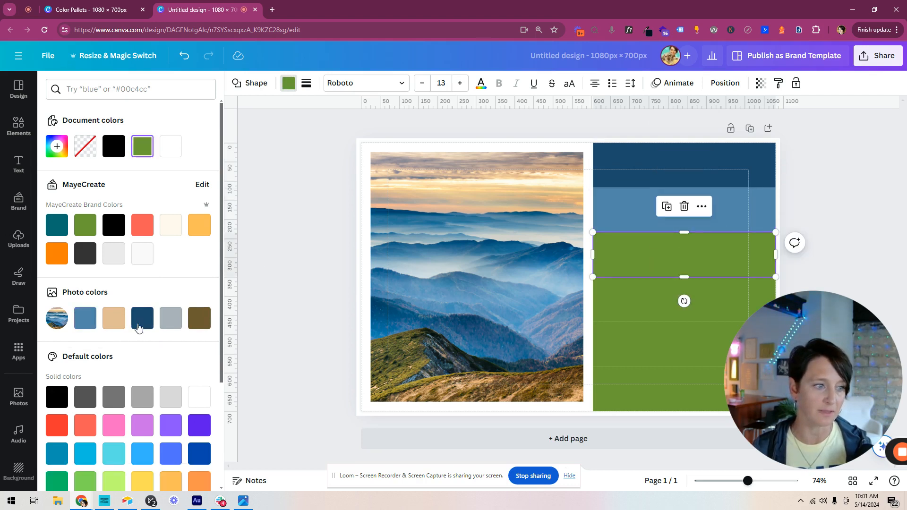
pyautogui.click(117, 325)
pyautogui.click(652, 300)
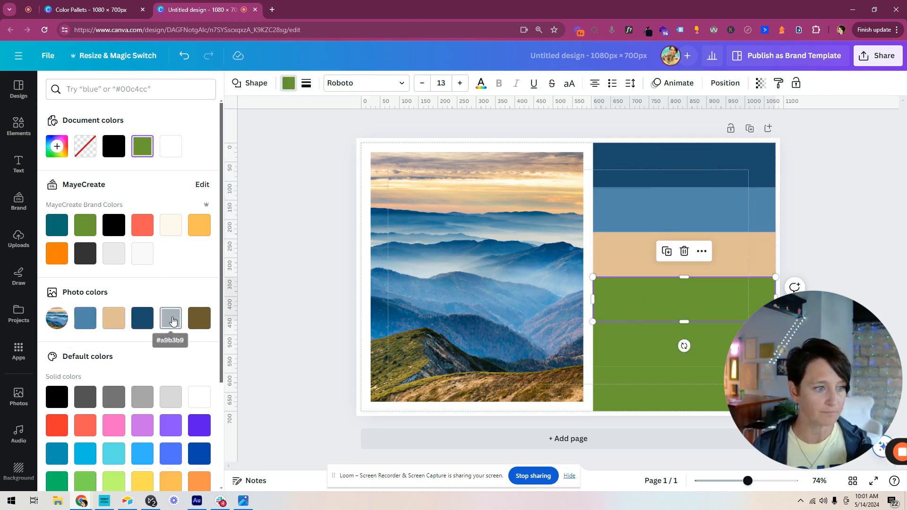
pyautogui.click(170, 318)
pyautogui.click(617, 339)
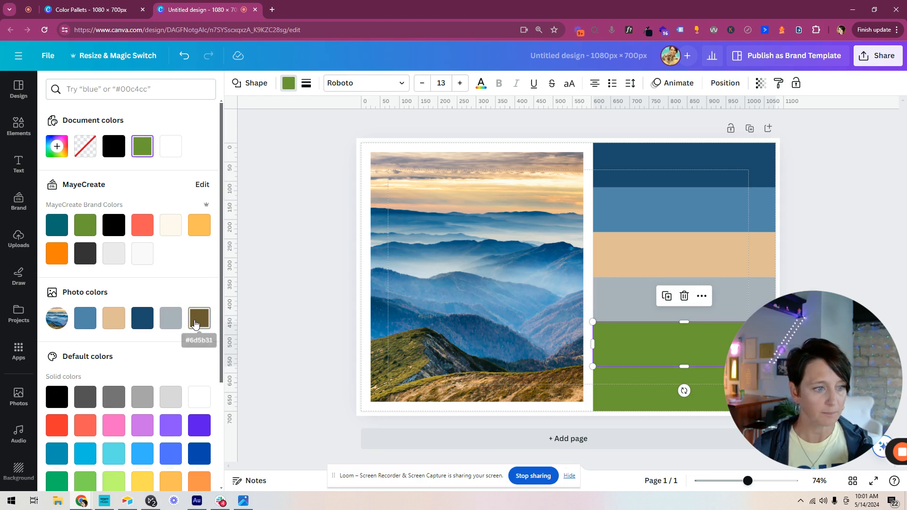
pyautogui.click(199, 318)
pyautogui.click(638, 377)
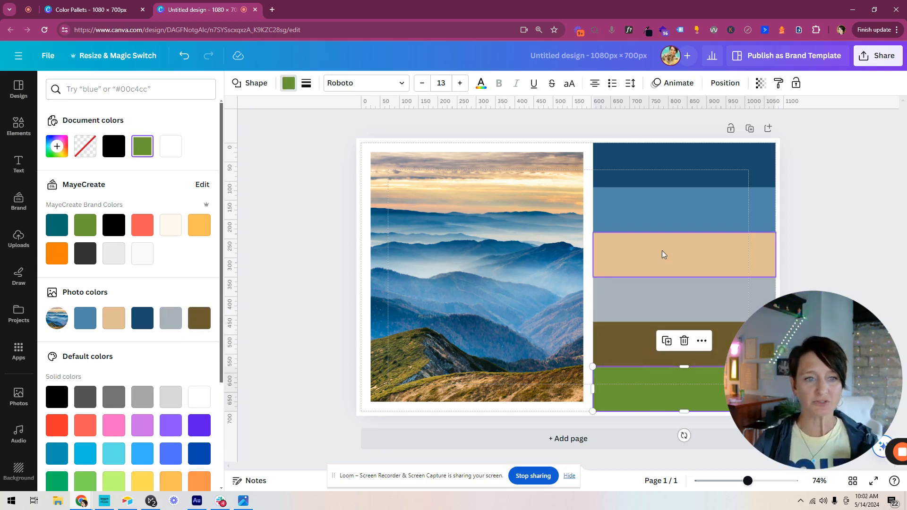
# - Lighten the tan third bar to the pale cream #FFF4E6
pyautogui.click(693, 263)
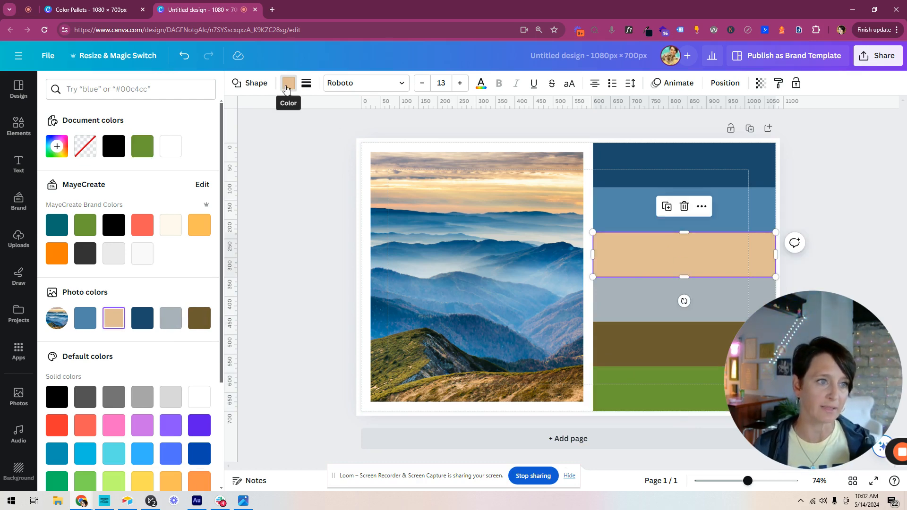
pyautogui.click(288, 89)
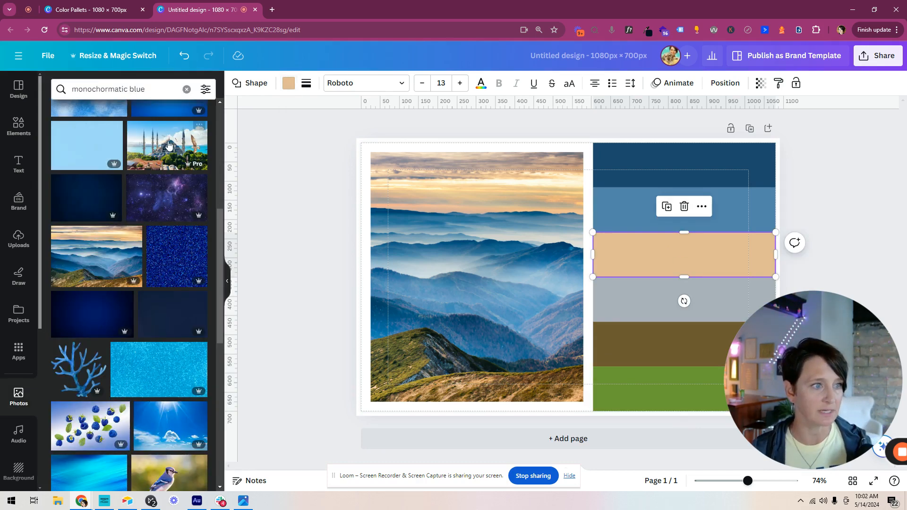
pyautogui.click(287, 85)
pyautogui.click(116, 177)
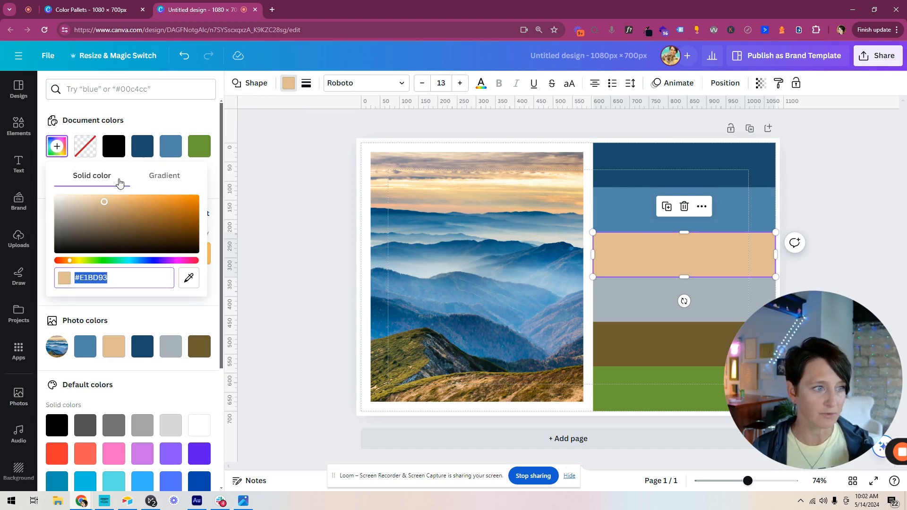
pyautogui.moveTo(107, 206); pyautogui.dragTo(69, 181)
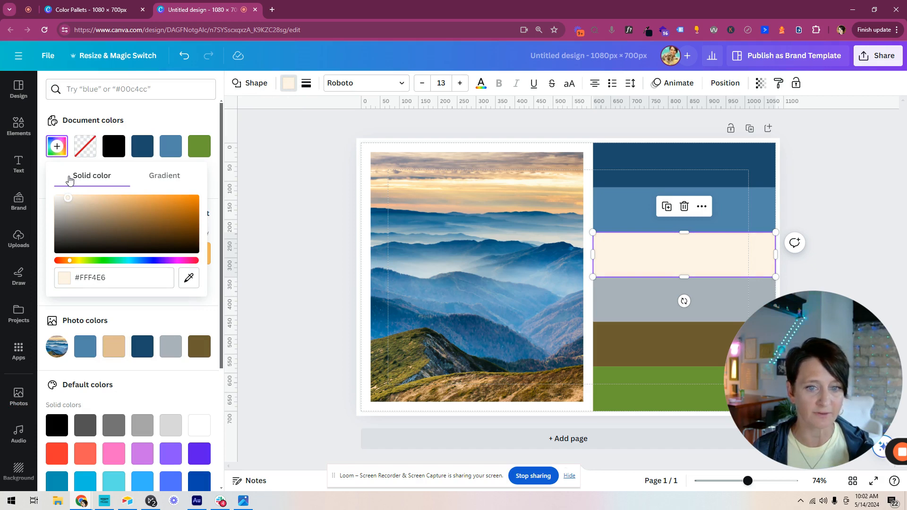
pyautogui.click(839, 240)
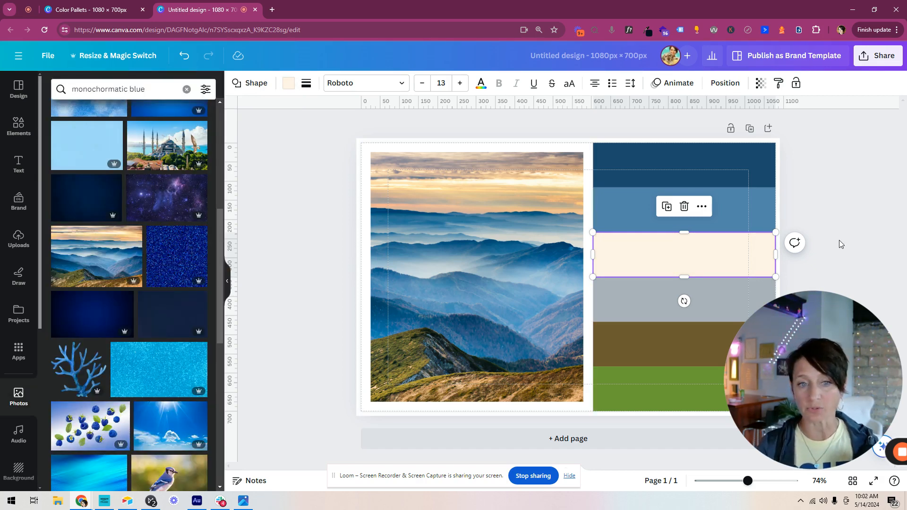
# - Recolour the last bar with a misty blue sampled from the photo, lightened to #D7F0FF
pyautogui.click(679, 375)
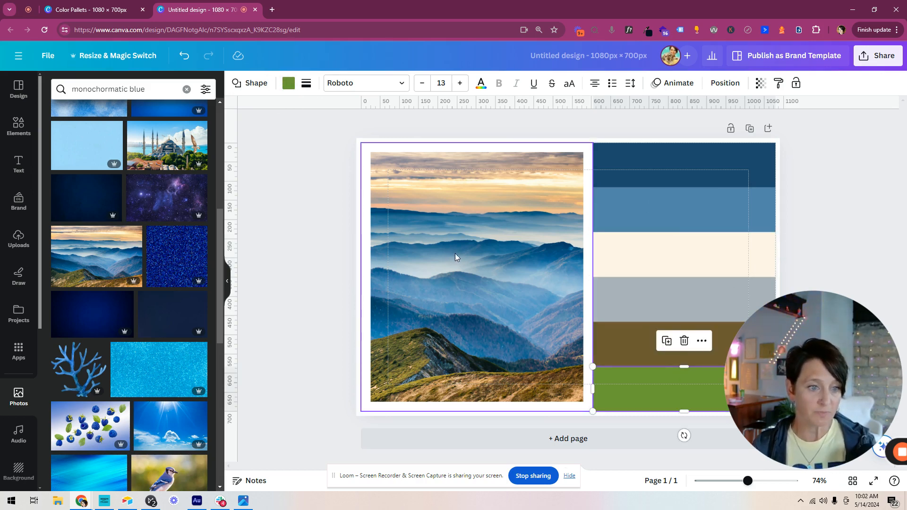
pyautogui.click(288, 82)
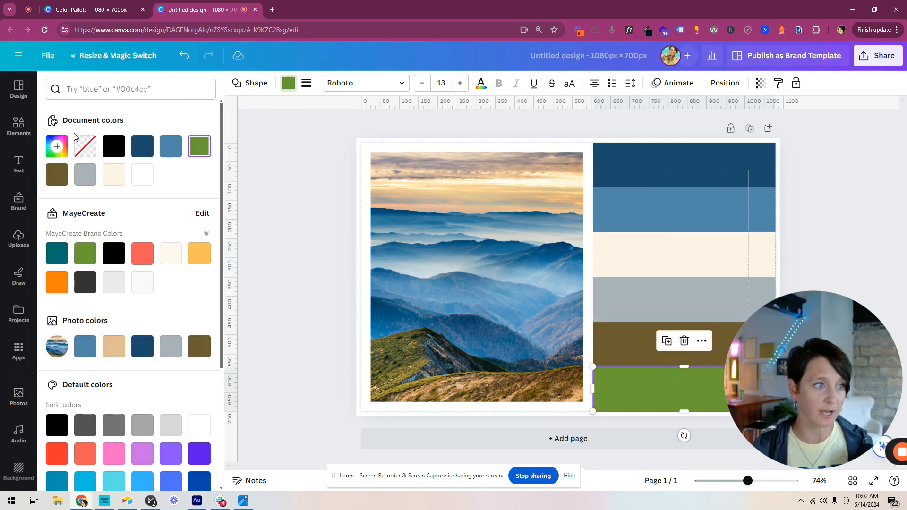
pyautogui.click(56, 147)
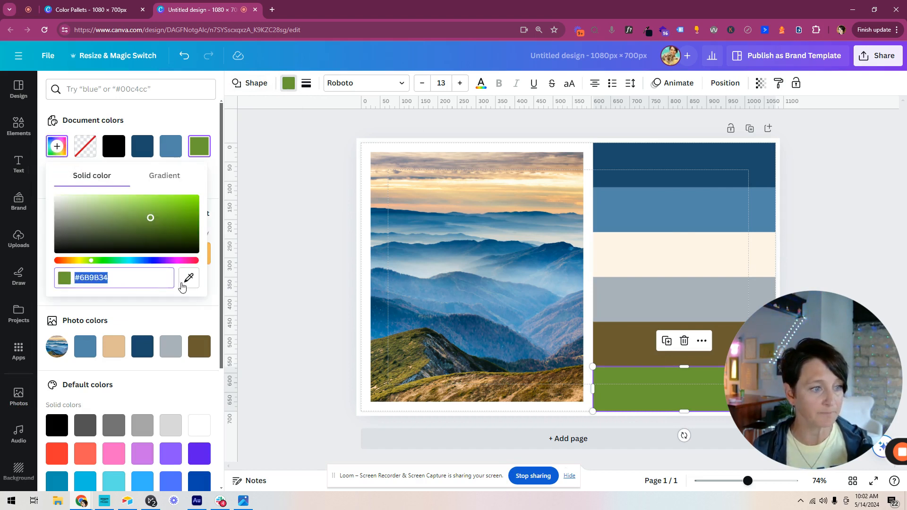
pyautogui.click(188, 277)
pyautogui.click(423, 273)
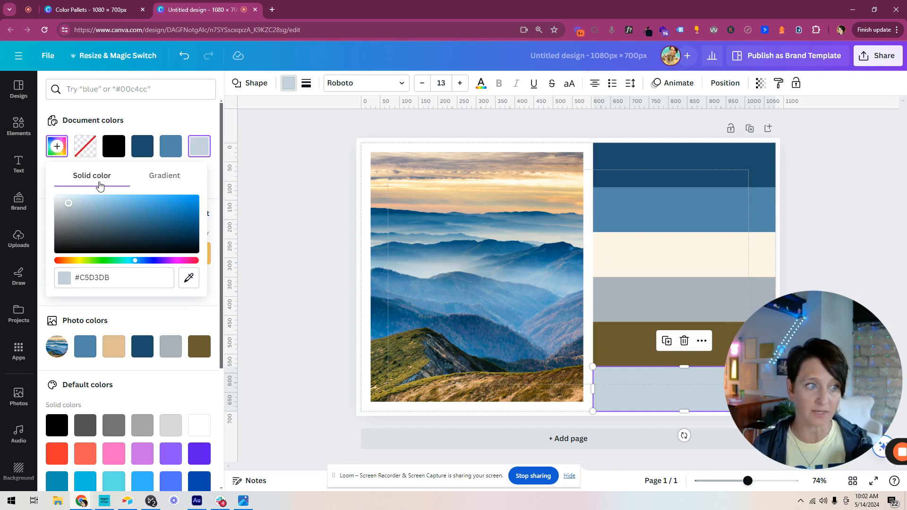
pyautogui.moveTo(69, 206); pyautogui.dragTo(78, 198)
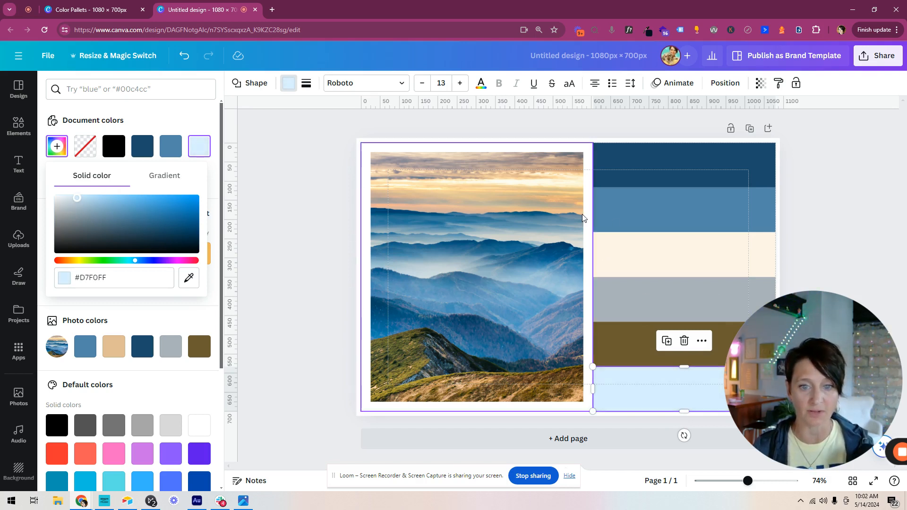
pyautogui.click(841, 255)
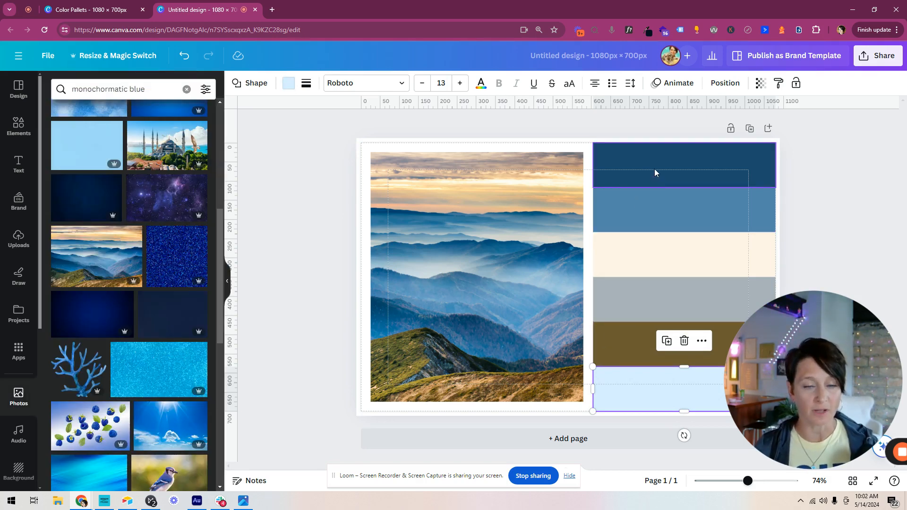
# - Recolour the brown fifth bar with the near-black green #0A1B19 sampled from the dark slope in the photo
pyautogui.click(629, 345)
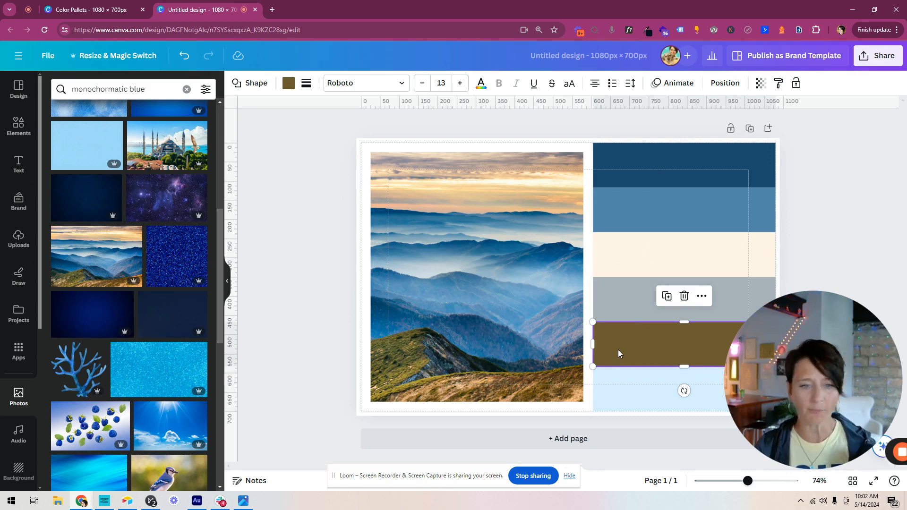
pyautogui.click(288, 89)
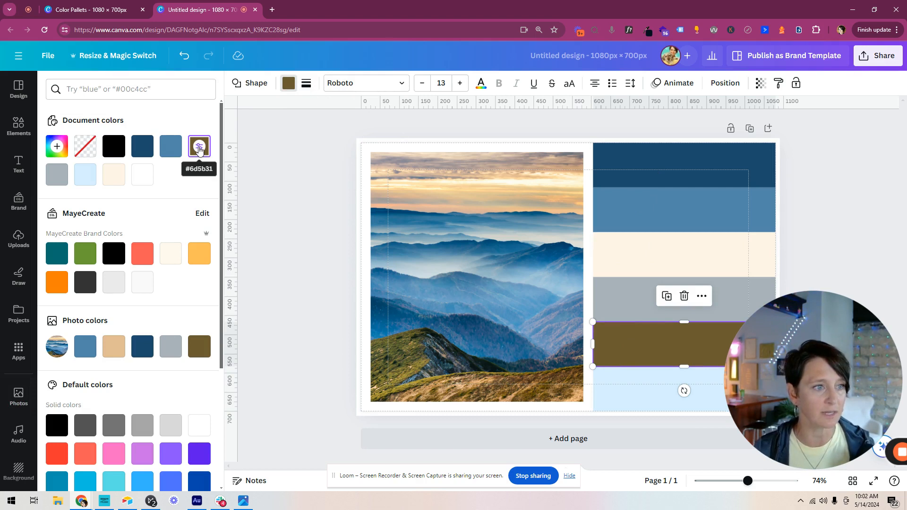
pyautogui.click(198, 150)
pyautogui.click(189, 278)
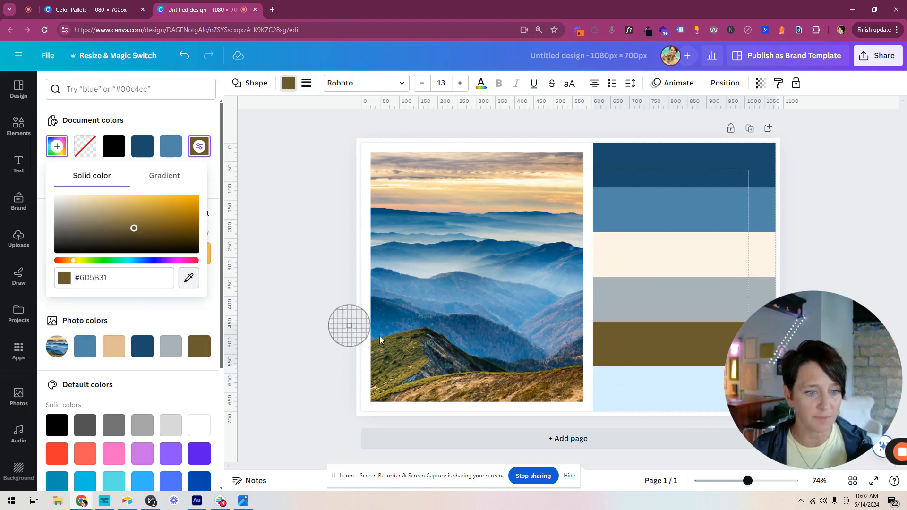
pyautogui.click(482, 366)
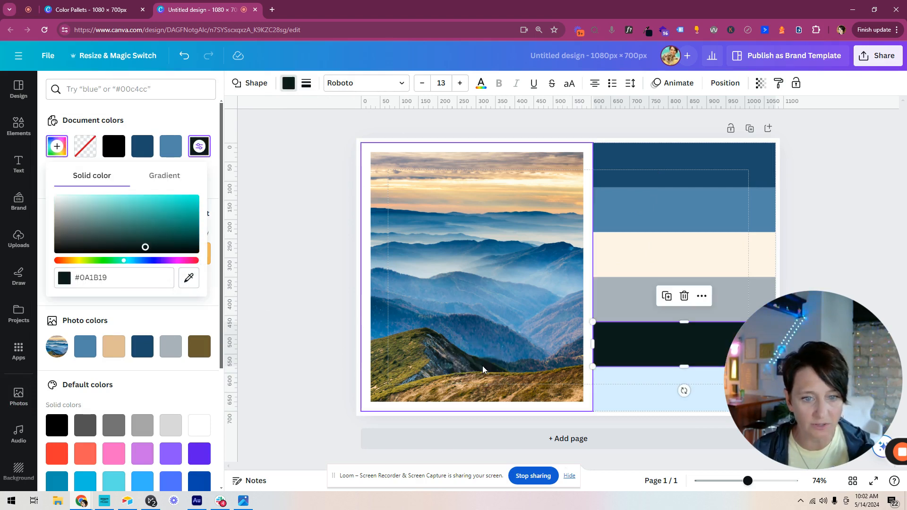
pyautogui.click(665, 342)
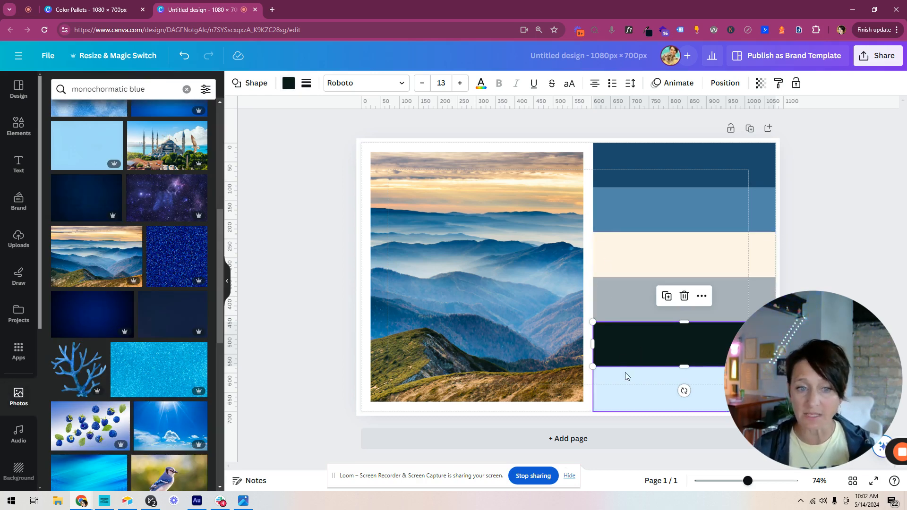
# - Add the text "Type some text" inside the grey fourth bar
pyautogui.click(619, 301)
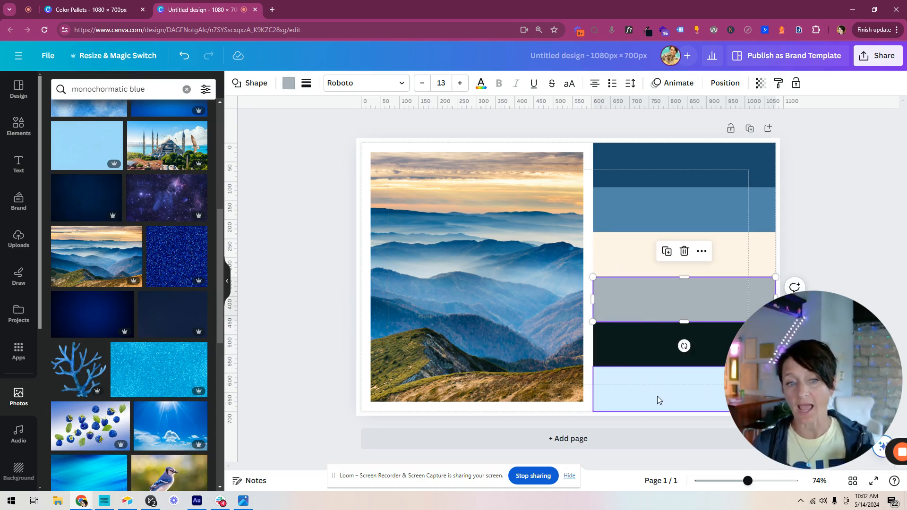
pyautogui.click(647, 310)
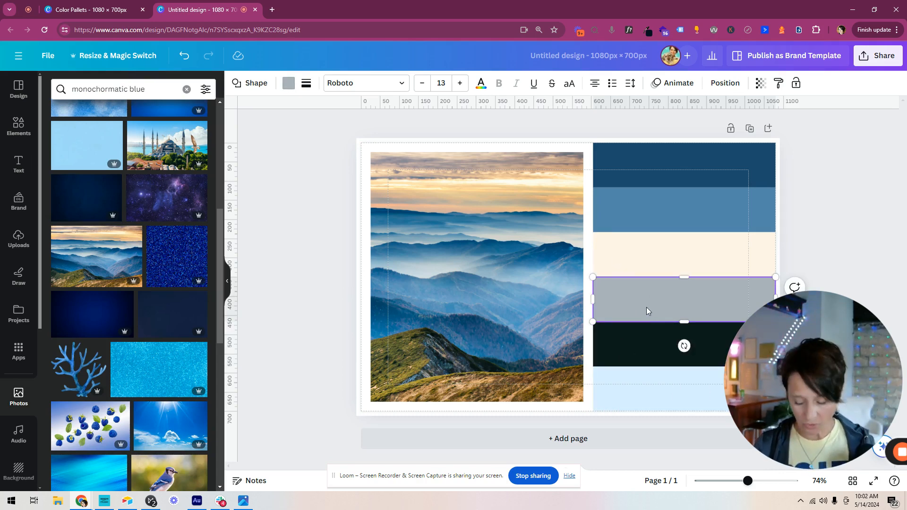
pyautogui.write('Type som')
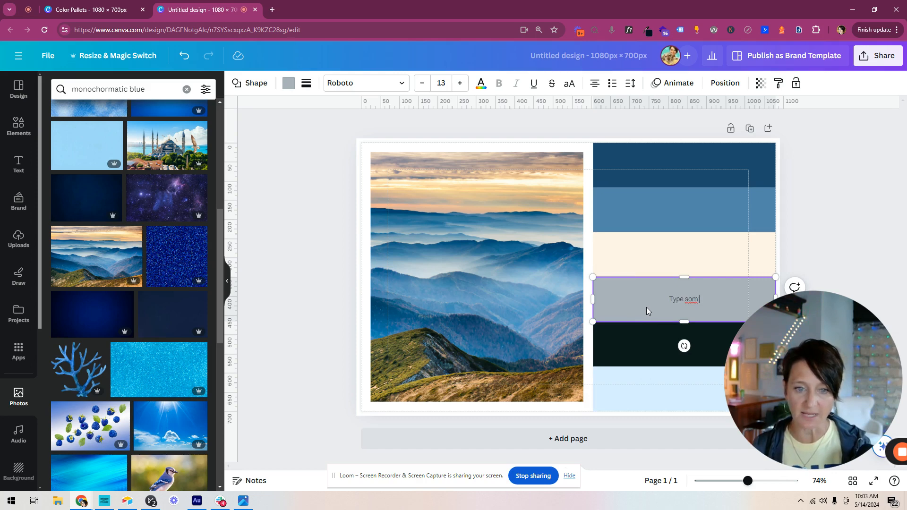
pyautogui.write('e text')
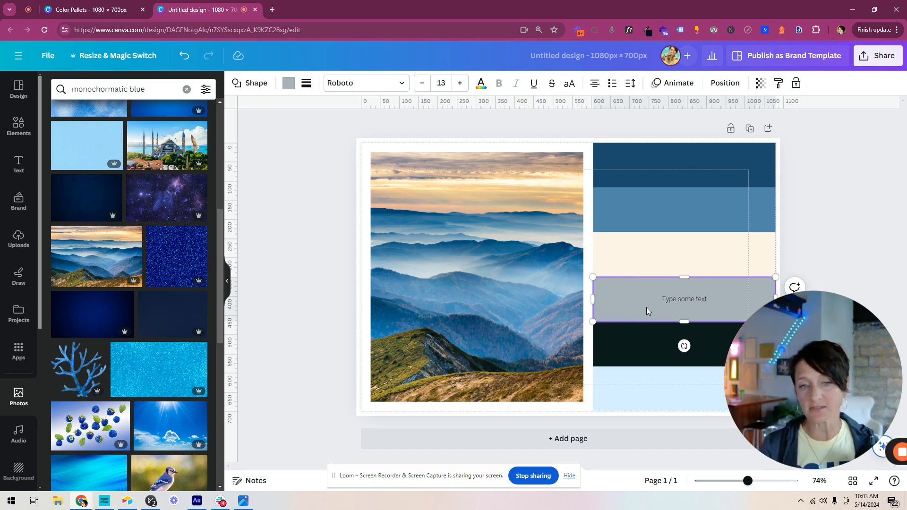
# - Colour all the text in the grey bar with the document's dark green #0a1b19
pyautogui.tripleClick(690, 296)
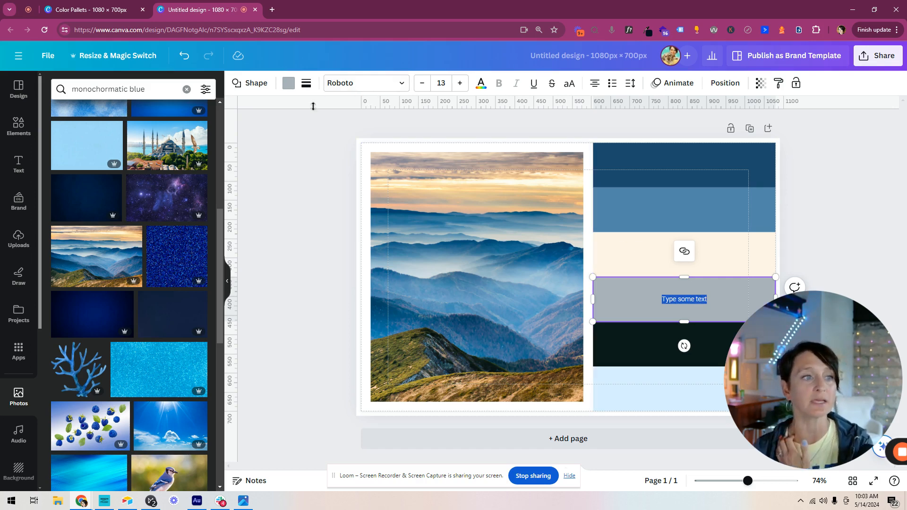
pyautogui.click(480, 85)
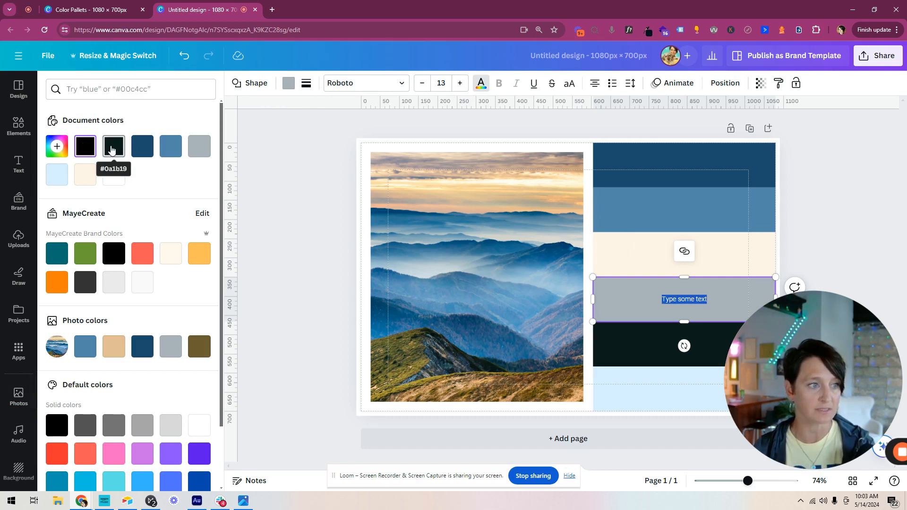
pyautogui.click(112, 150)
pyautogui.click(803, 246)
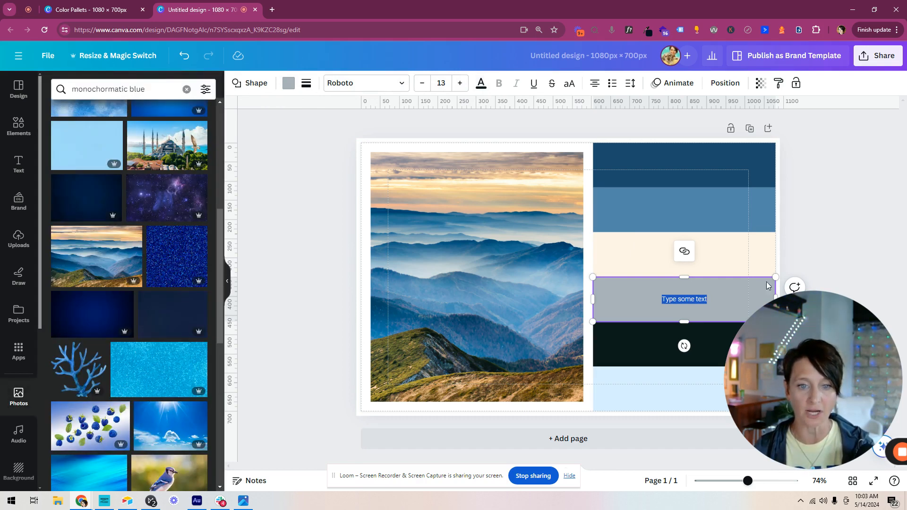
pyautogui.moveTo(647, 307); pyautogui.dragTo(645, 353)
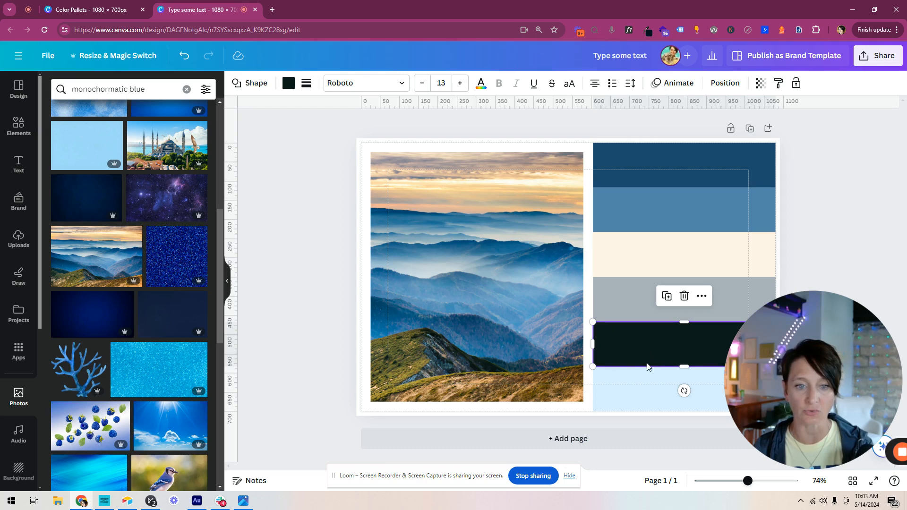
pyautogui.click(650, 380)
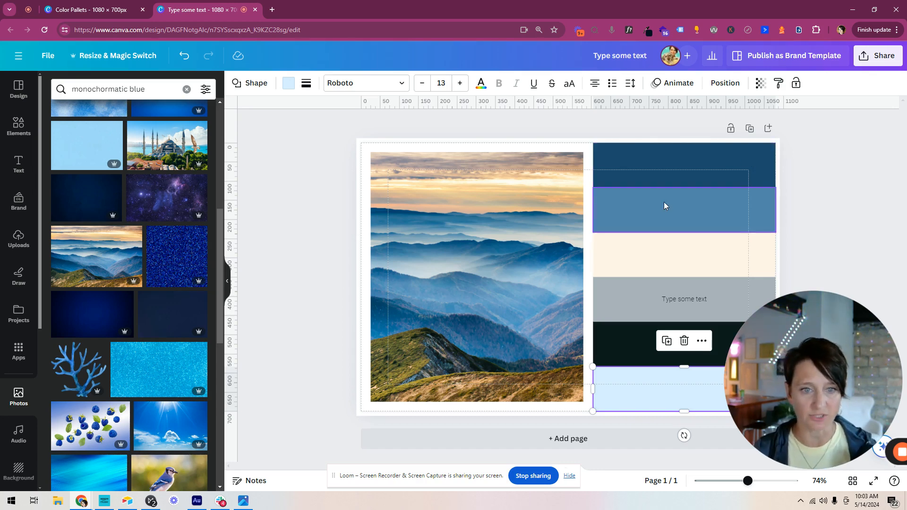
pyautogui.click(690, 180)
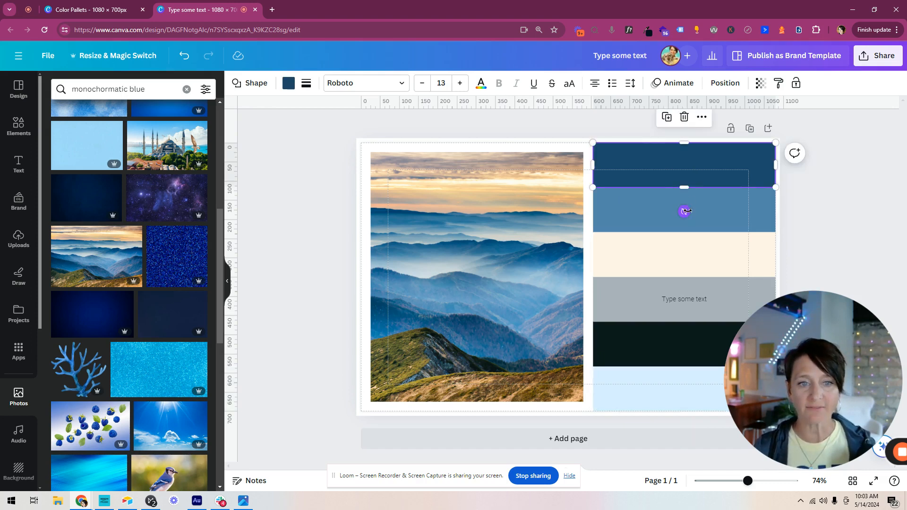
pyautogui.click(710, 169)
pyautogui.click(714, 215)
pyautogui.click(723, 159)
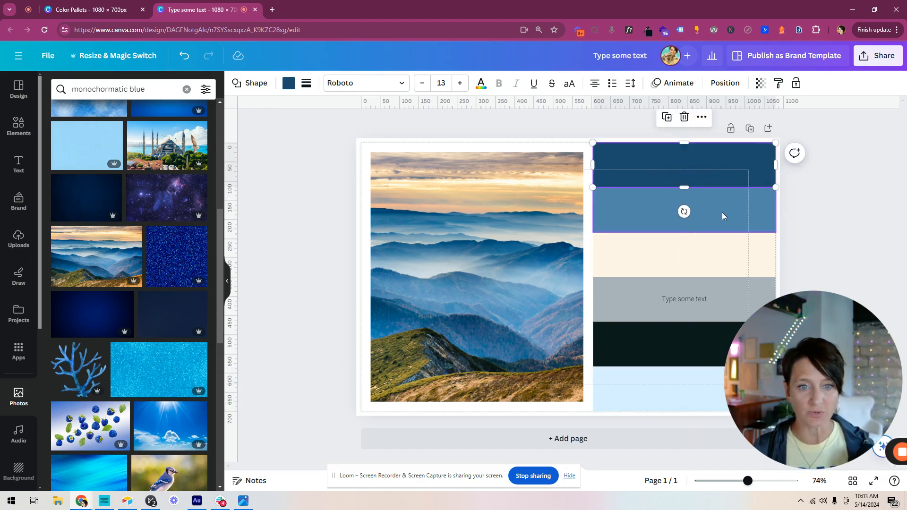
pyautogui.click(721, 216)
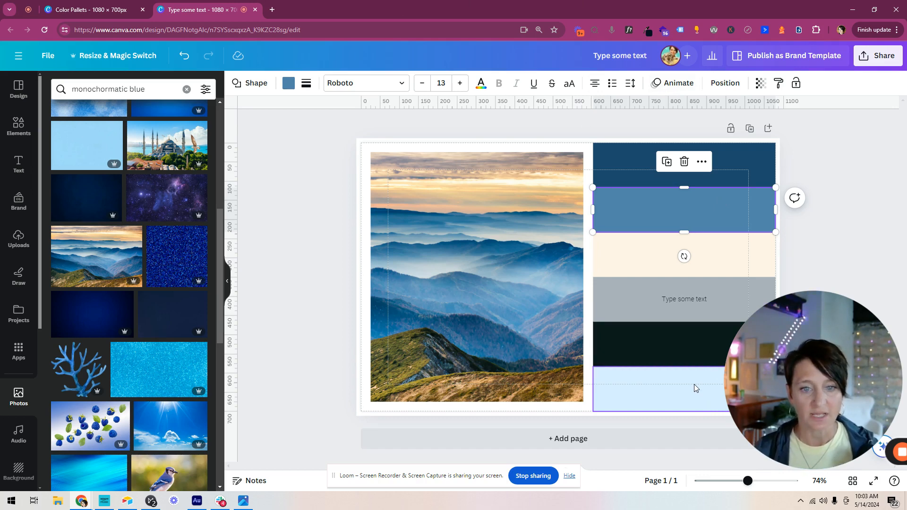
# - Shrink the cream bar to half its width and place a duplicate of it in the empty right half of the row
pyautogui.click(615, 257)
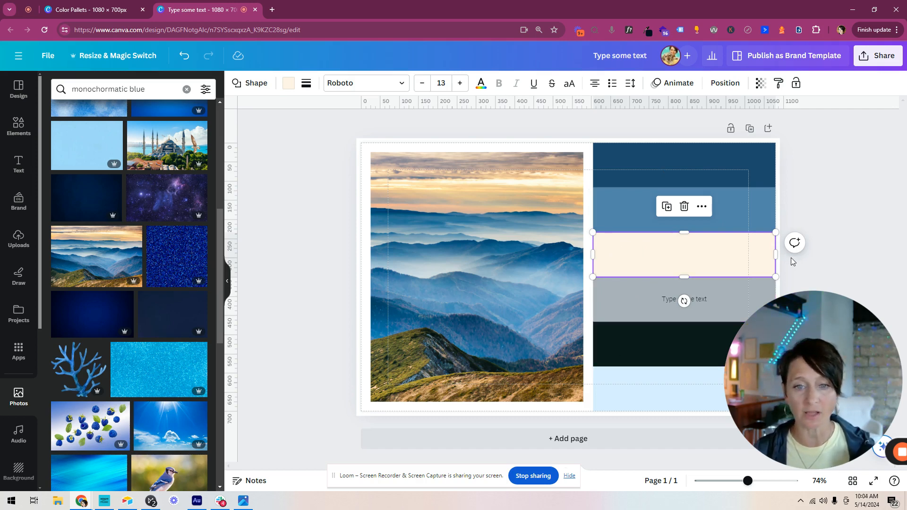
pyautogui.moveTo(775, 254); pyautogui.dragTo(685, 247)
pyautogui.hotkey('ctrl', 'd')
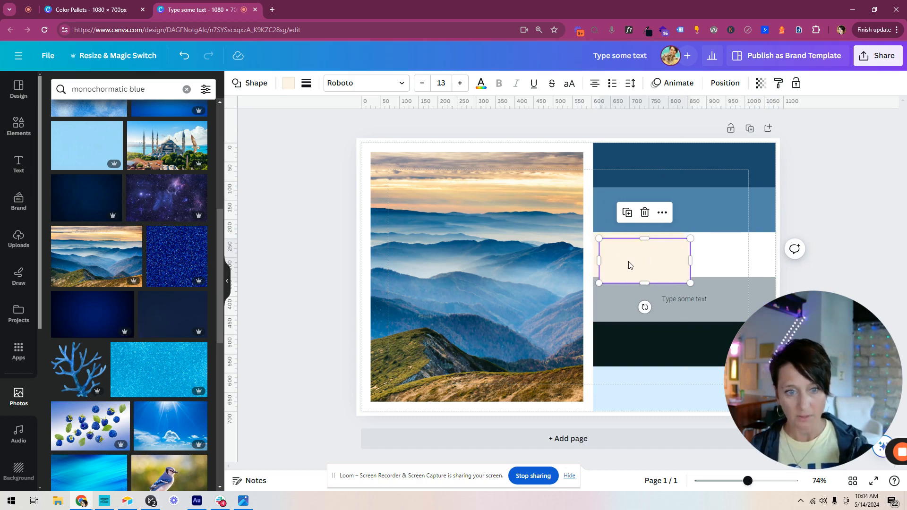
pyautogui.moveTo(629, 265); pyautogui.dragTo(715, 258)
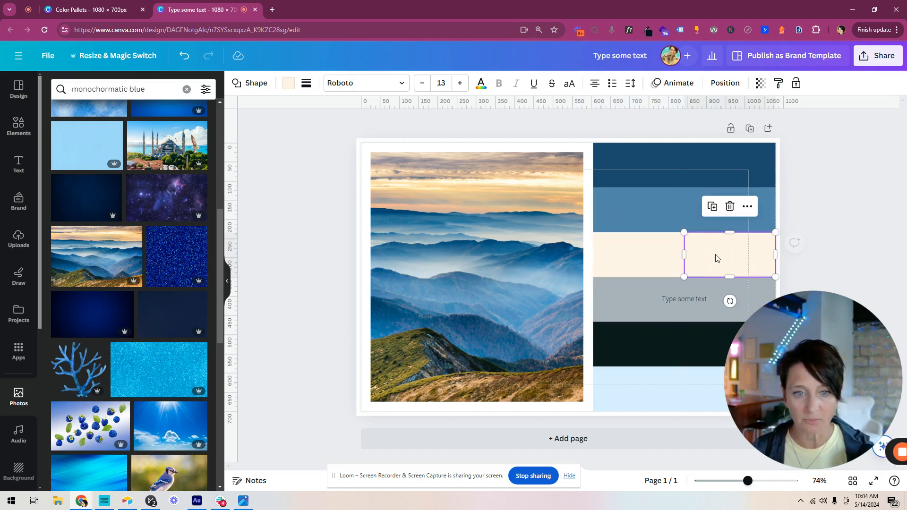
# - Recolour the right half of the cream row with the olive gold #BBA841 sampled from the photo's grassy foreground
pyautogui.click(288, 84)
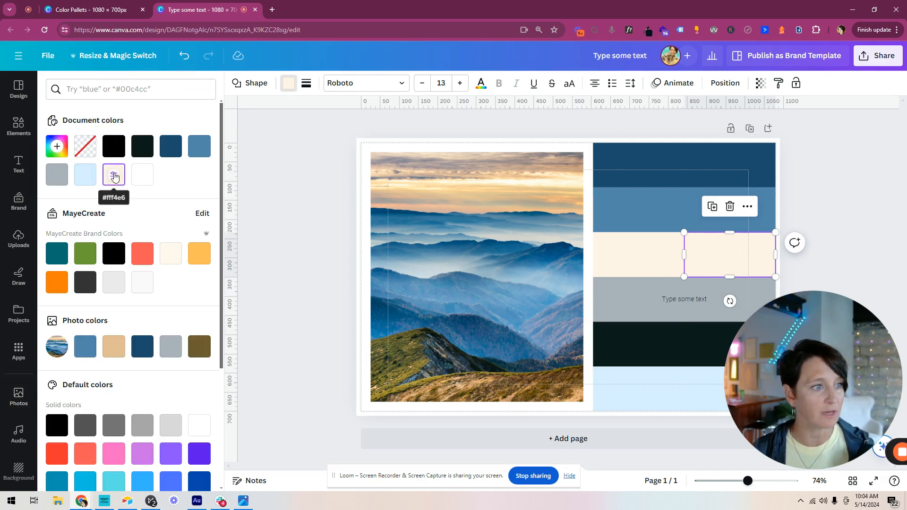
pyautogui.click(58, 148)
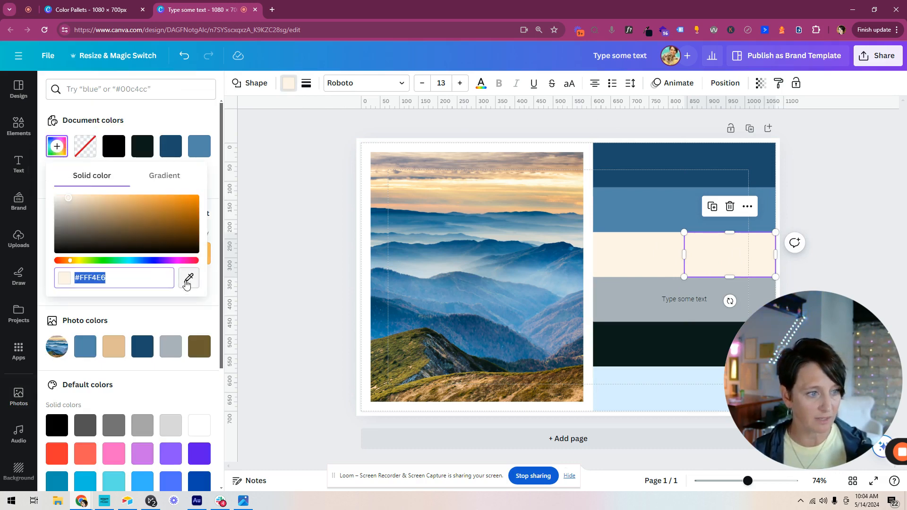
pyautogui.click(188, 277)
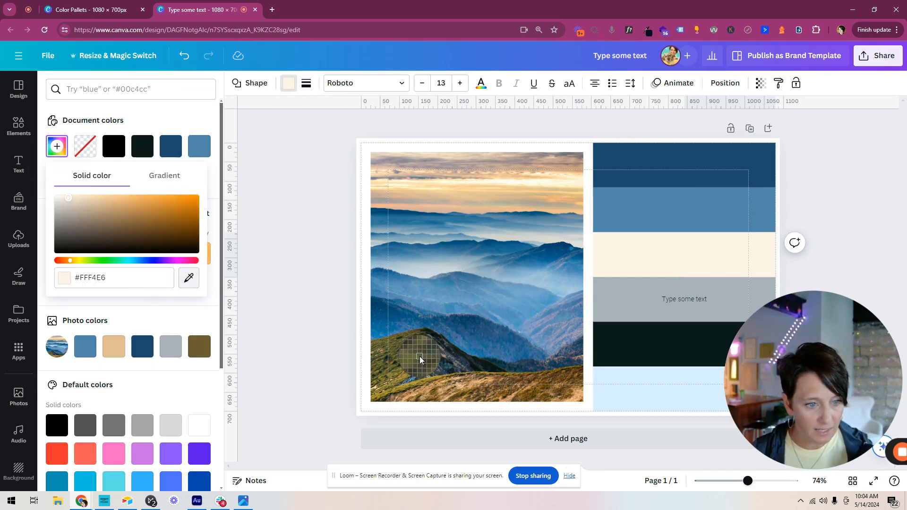
pyautogui.click(428, 382)
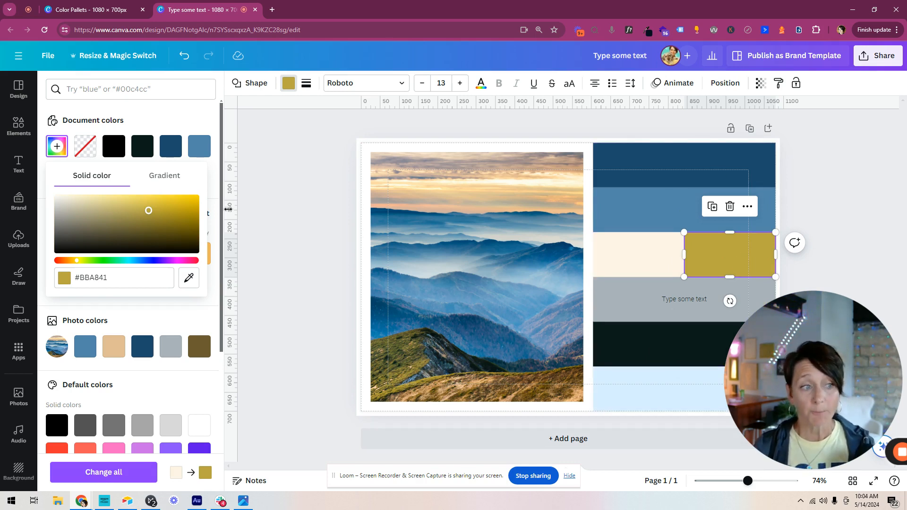
# - Recolour the olive gold half-bar with a peach sampled from the photo's sky, intensified to #F6AD7E
pyautogui.click(188, 278)
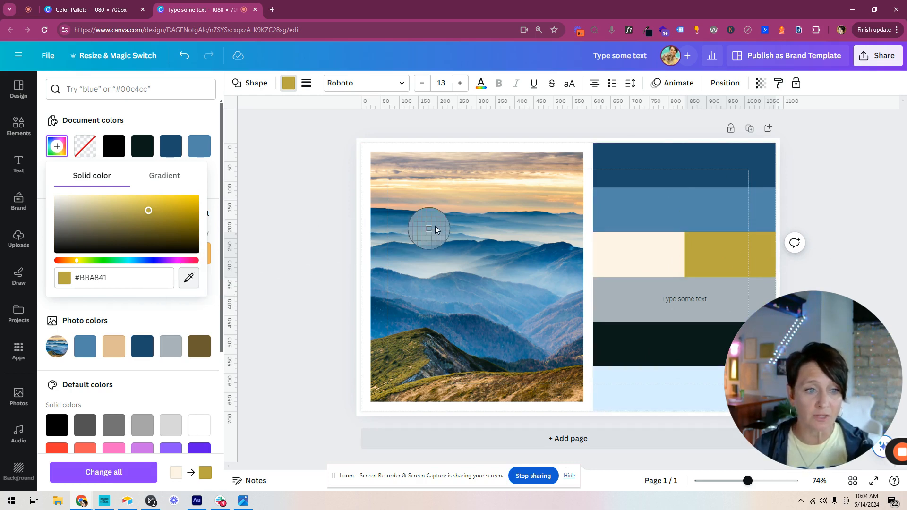
pyautogui.click(477, 210)
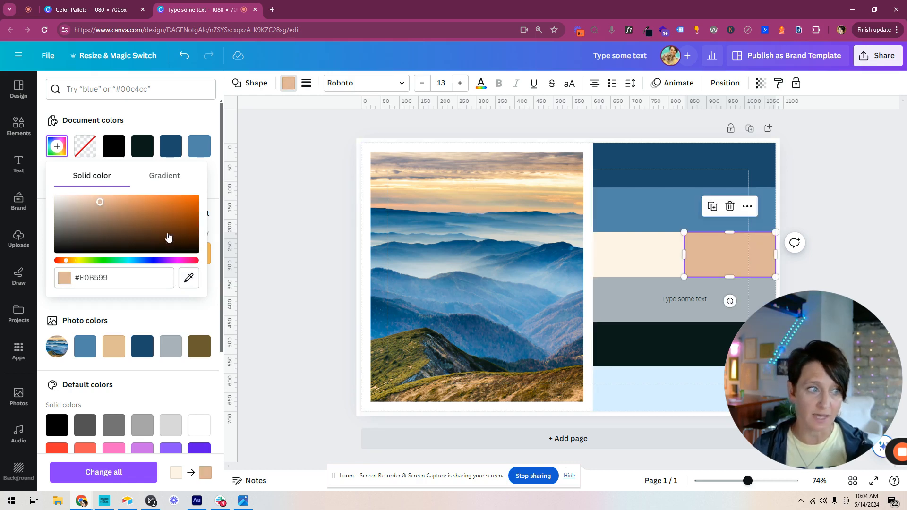
pyautogui.moveTo(104, 204); pyautogui.dragTo(127, 195)
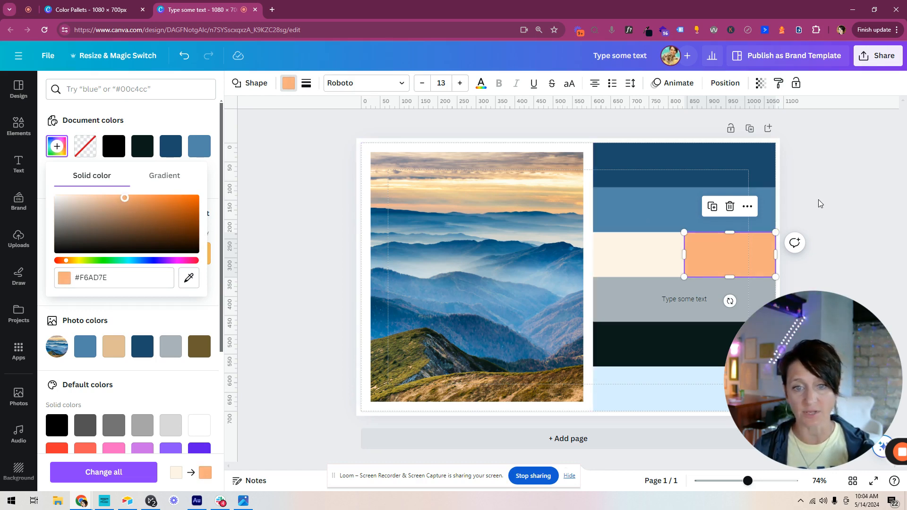
pyautogui.click(817, 246)
pyautogui.click(821, 249)
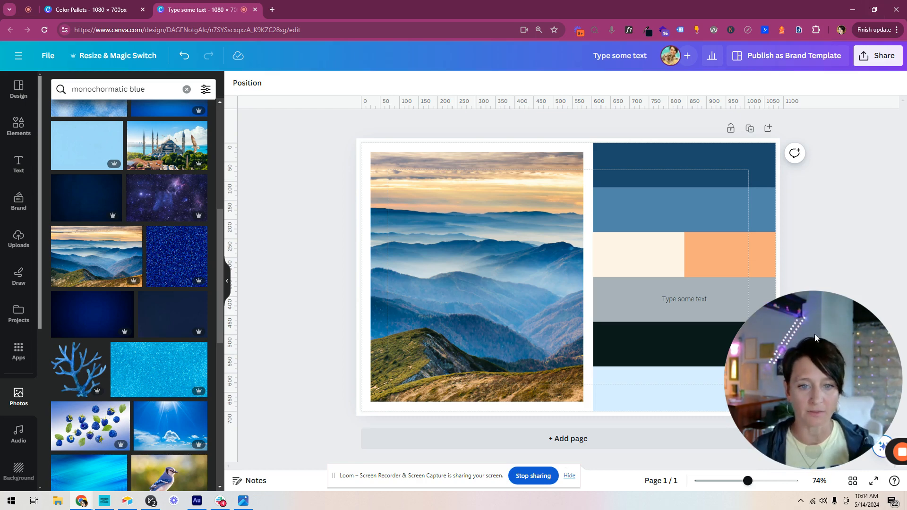
# - Add the text "Pop/Accent" inside the peach half-bar beside the cream one
pyautogui.click(726, 262)
pyautogui.write('Pop')
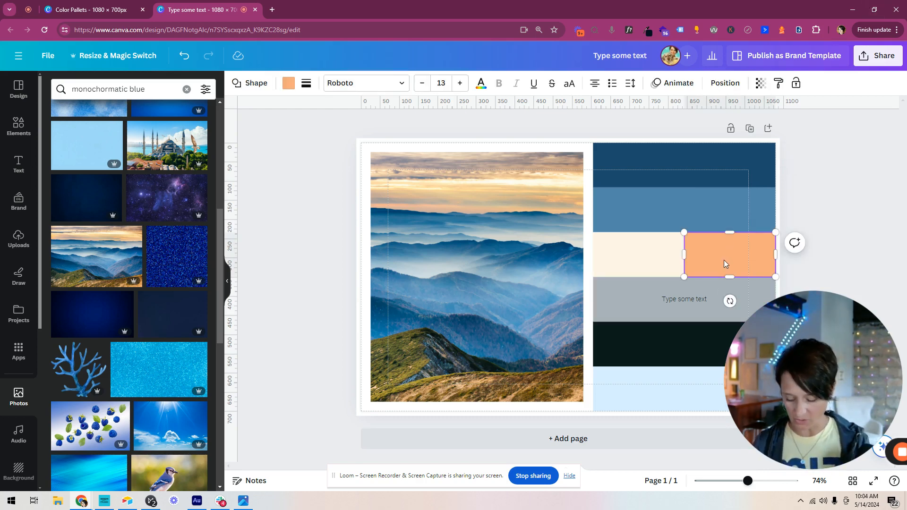
pyautogui.write('/A')
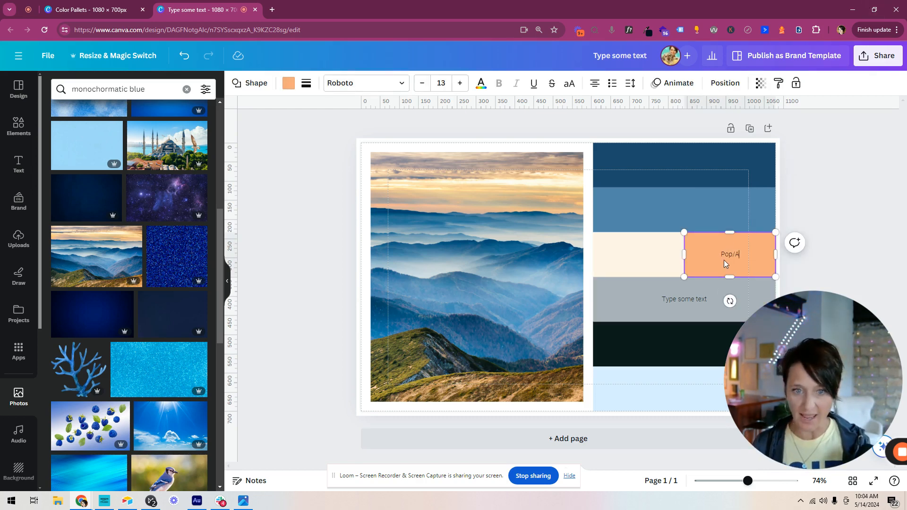
pyautogui.write('ccent')
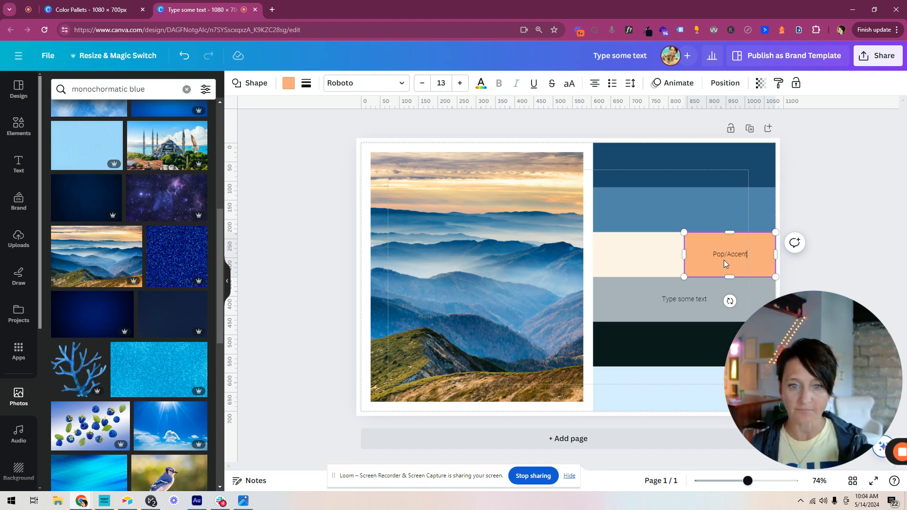
pyautogui.click(827, 279)
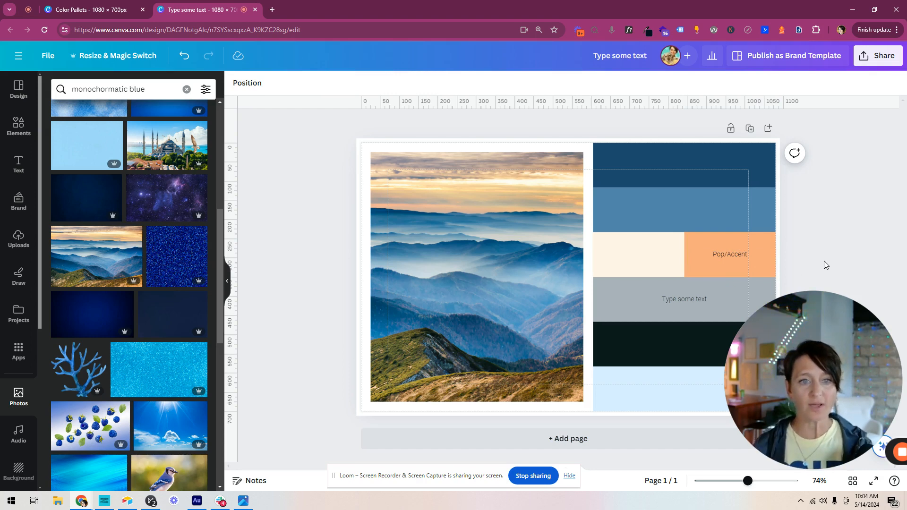
# - Recolour the navy first bar of the palette with the document's dark green #0a1b19
pyautogui.click(603, 162)
pyautogui.click(288, 83)
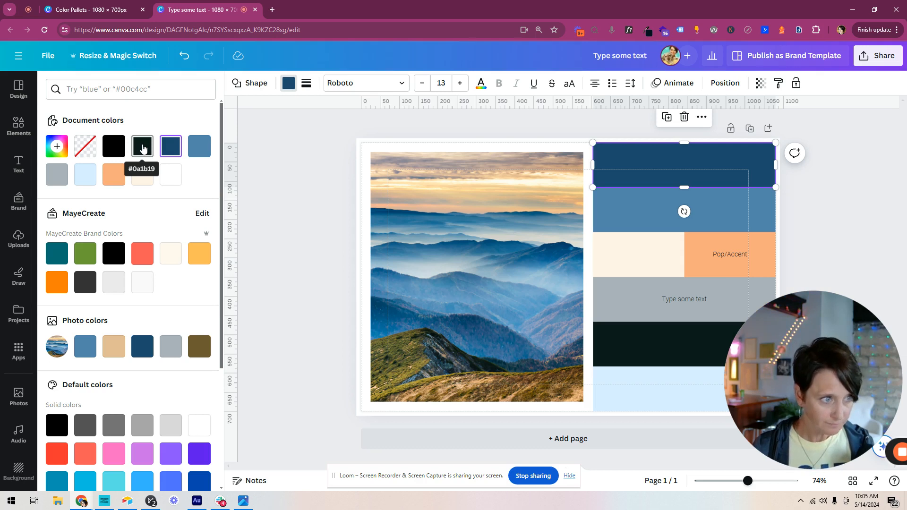
pyautogui.click(144, 149)
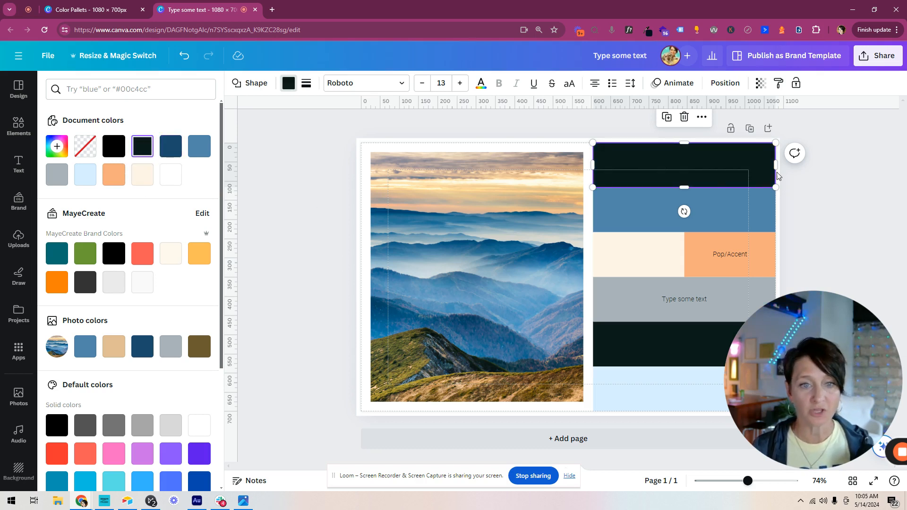
# - Enter the hex code 0a1b19 as text inside the dark green first bar
pyautogui.click(707, 163)
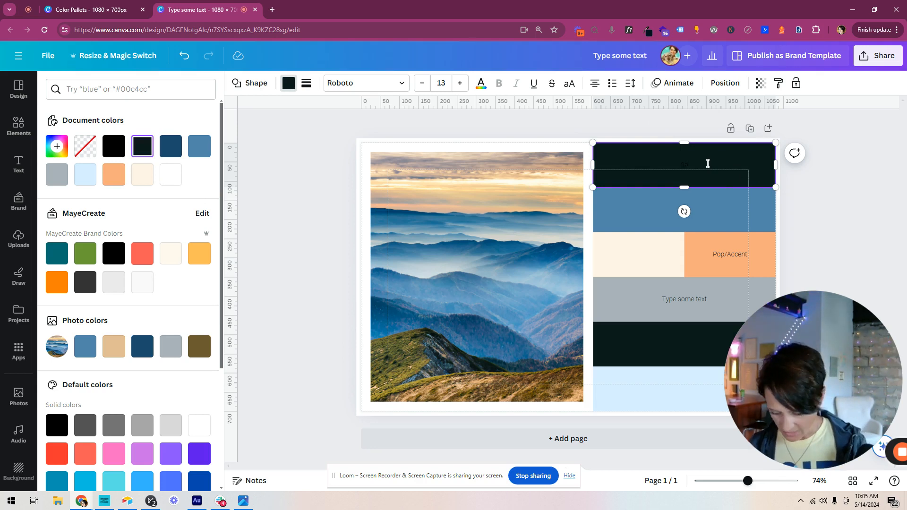
pyautogui.write('Neutral')
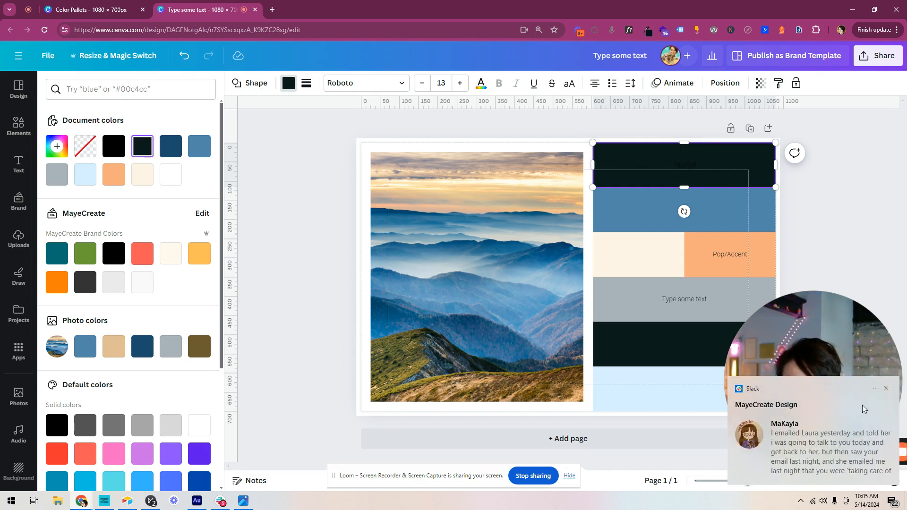
pyautogui.click(887, 389)
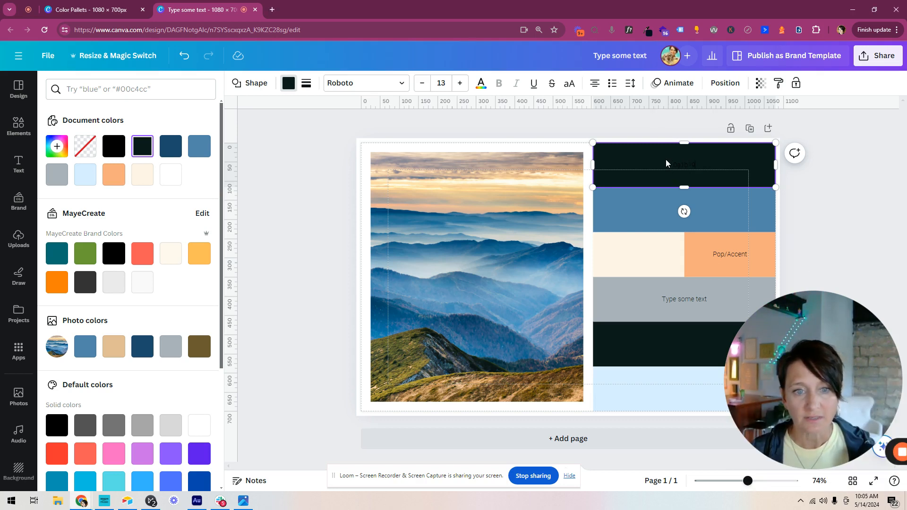
# - Colour the first bar's hex code text with the document's cream and prefix it so it reads "#0a1b19"
pyautogui.doubleClick(684, 165)
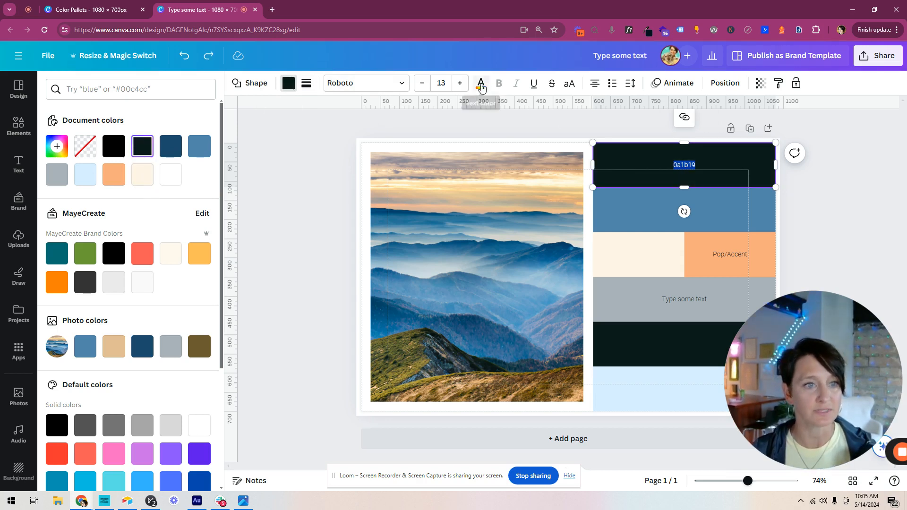
pyautogui.click(481, 84)
pyautogui.click(85, 174)
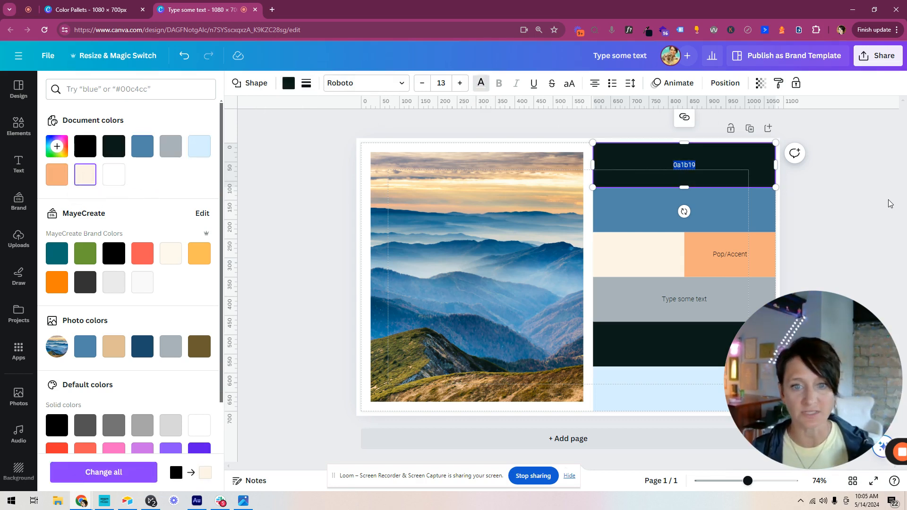
pyautogui.click(704, 166)
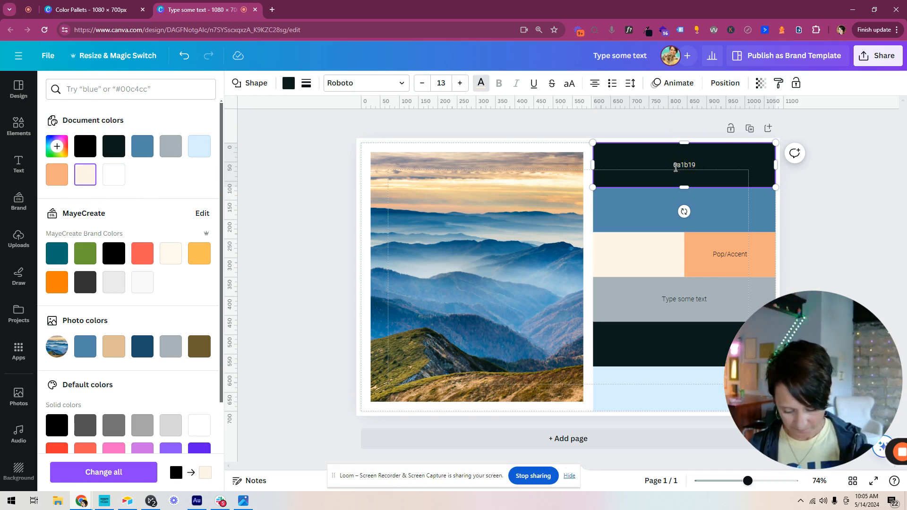
pyautogui.press('Escape')
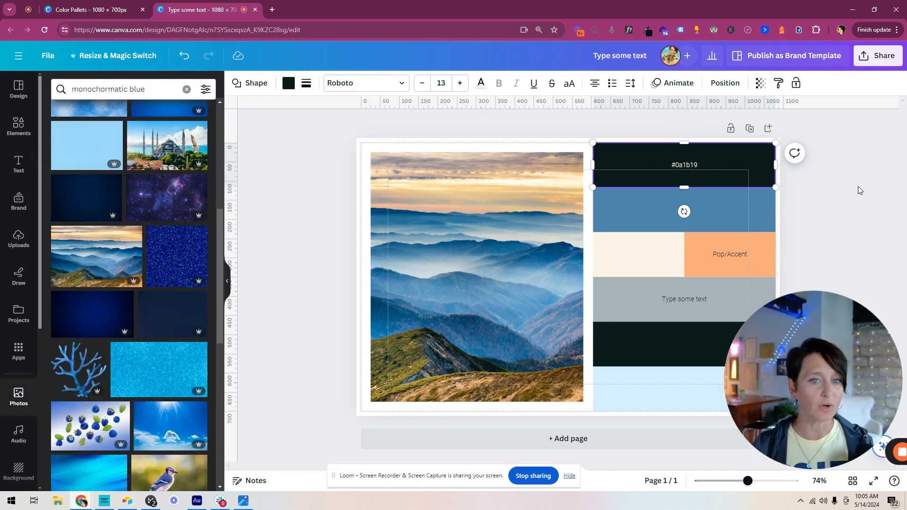